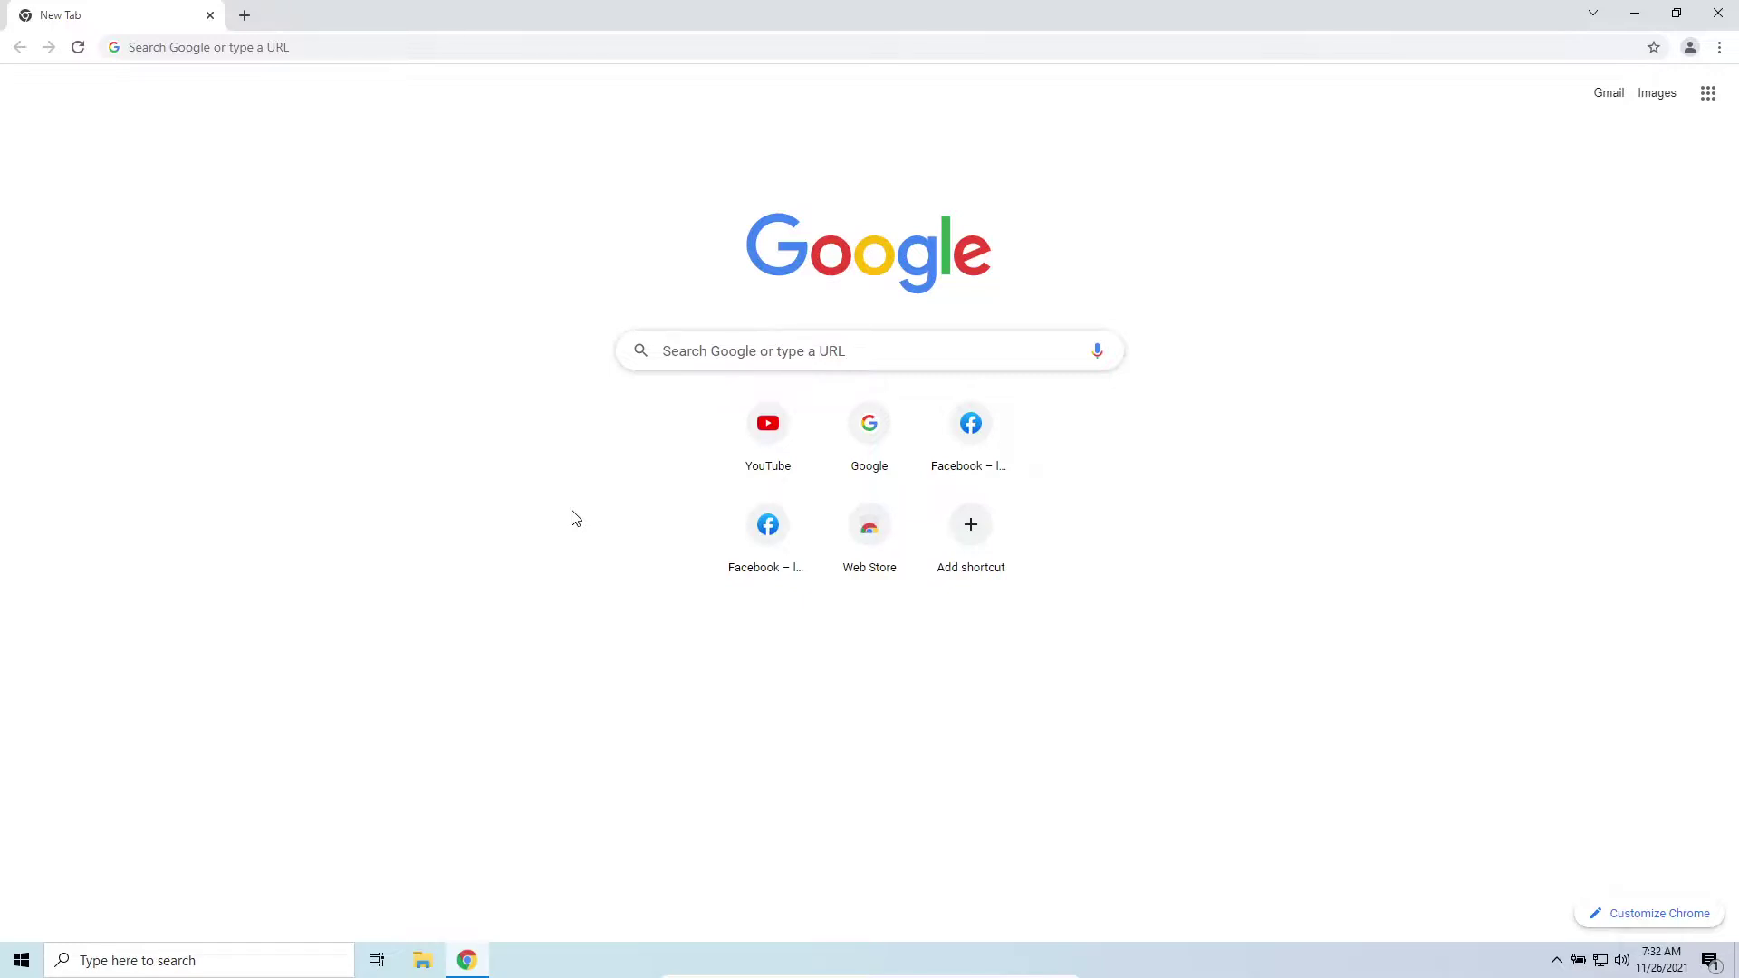
# Step: Load facebook.com in Google Chrome to reach the Facebook login page
pyautogui.click(454, 50)
pyautogui.write('f')
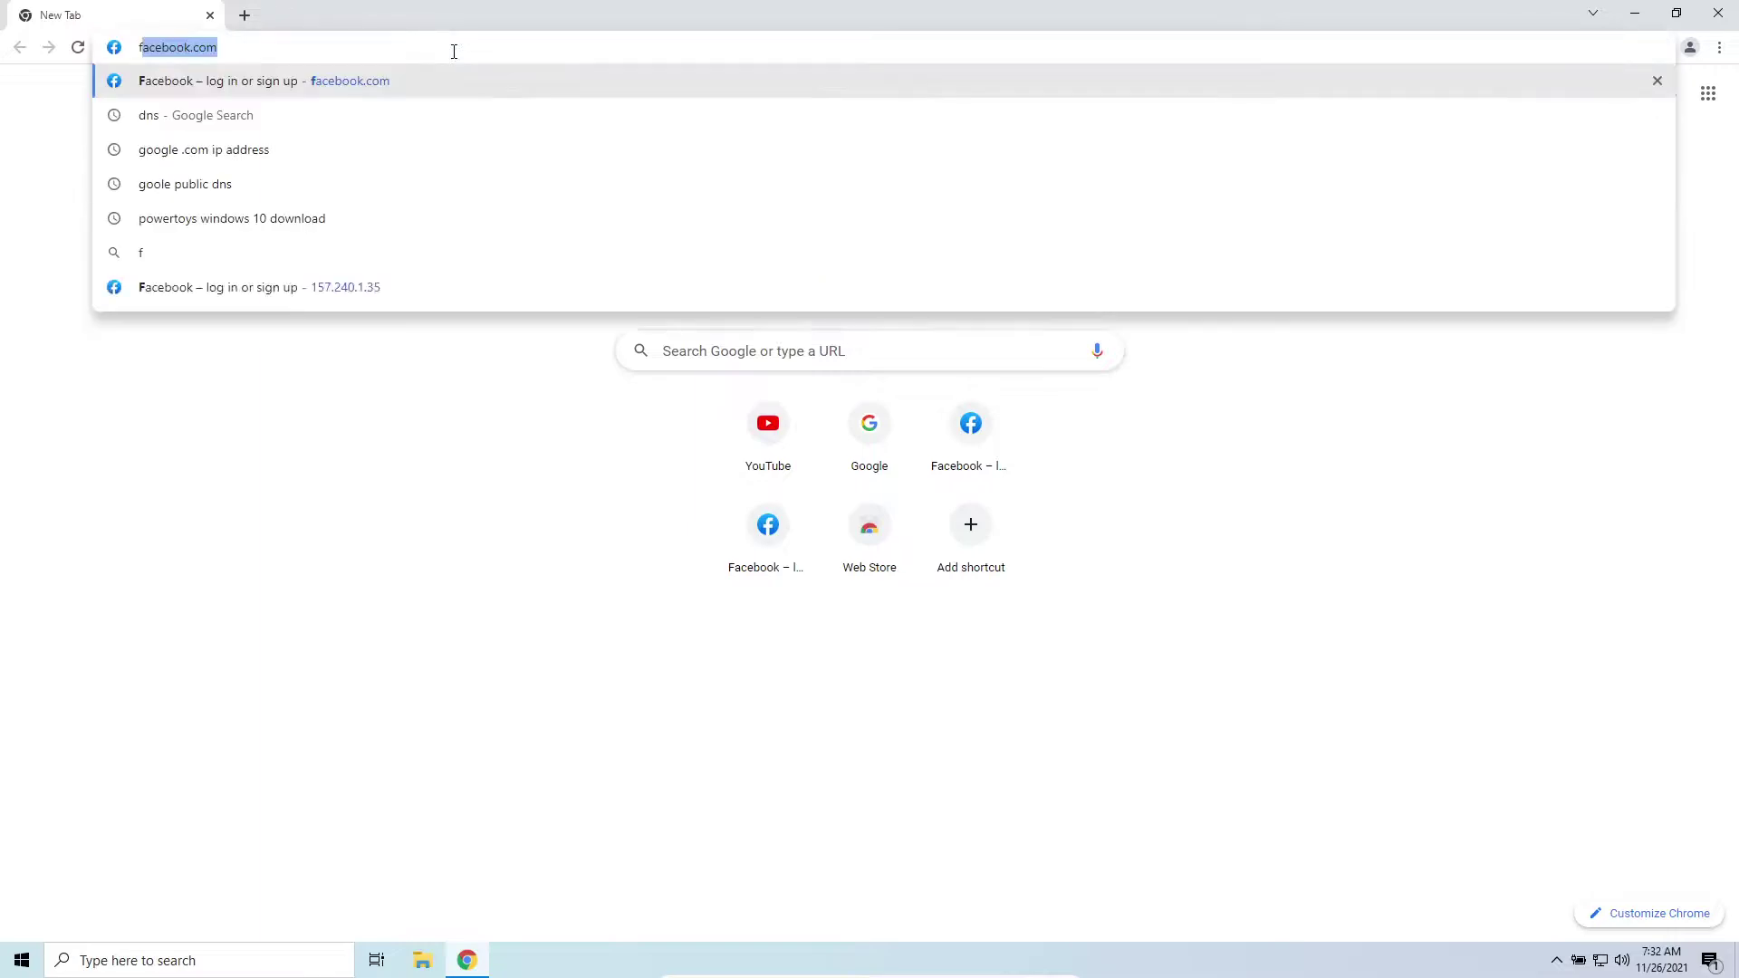
pyautogui.write('acebook')
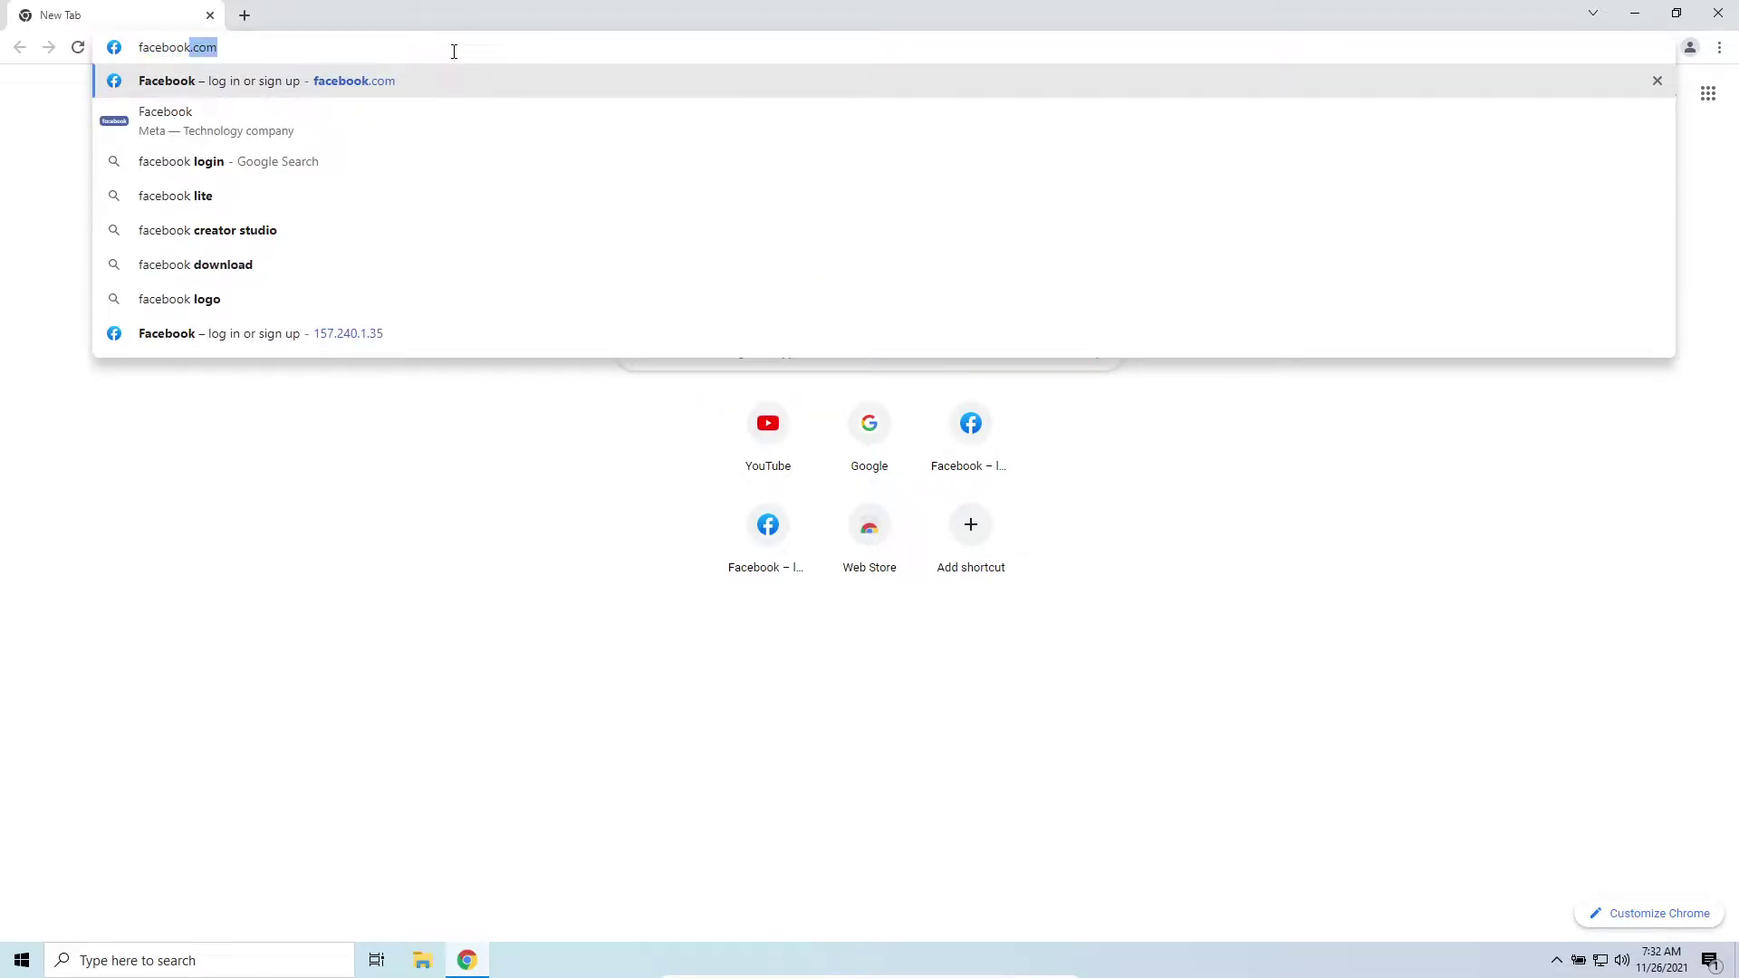
pyautogui.write('.co')
pyautogui.press('Return')
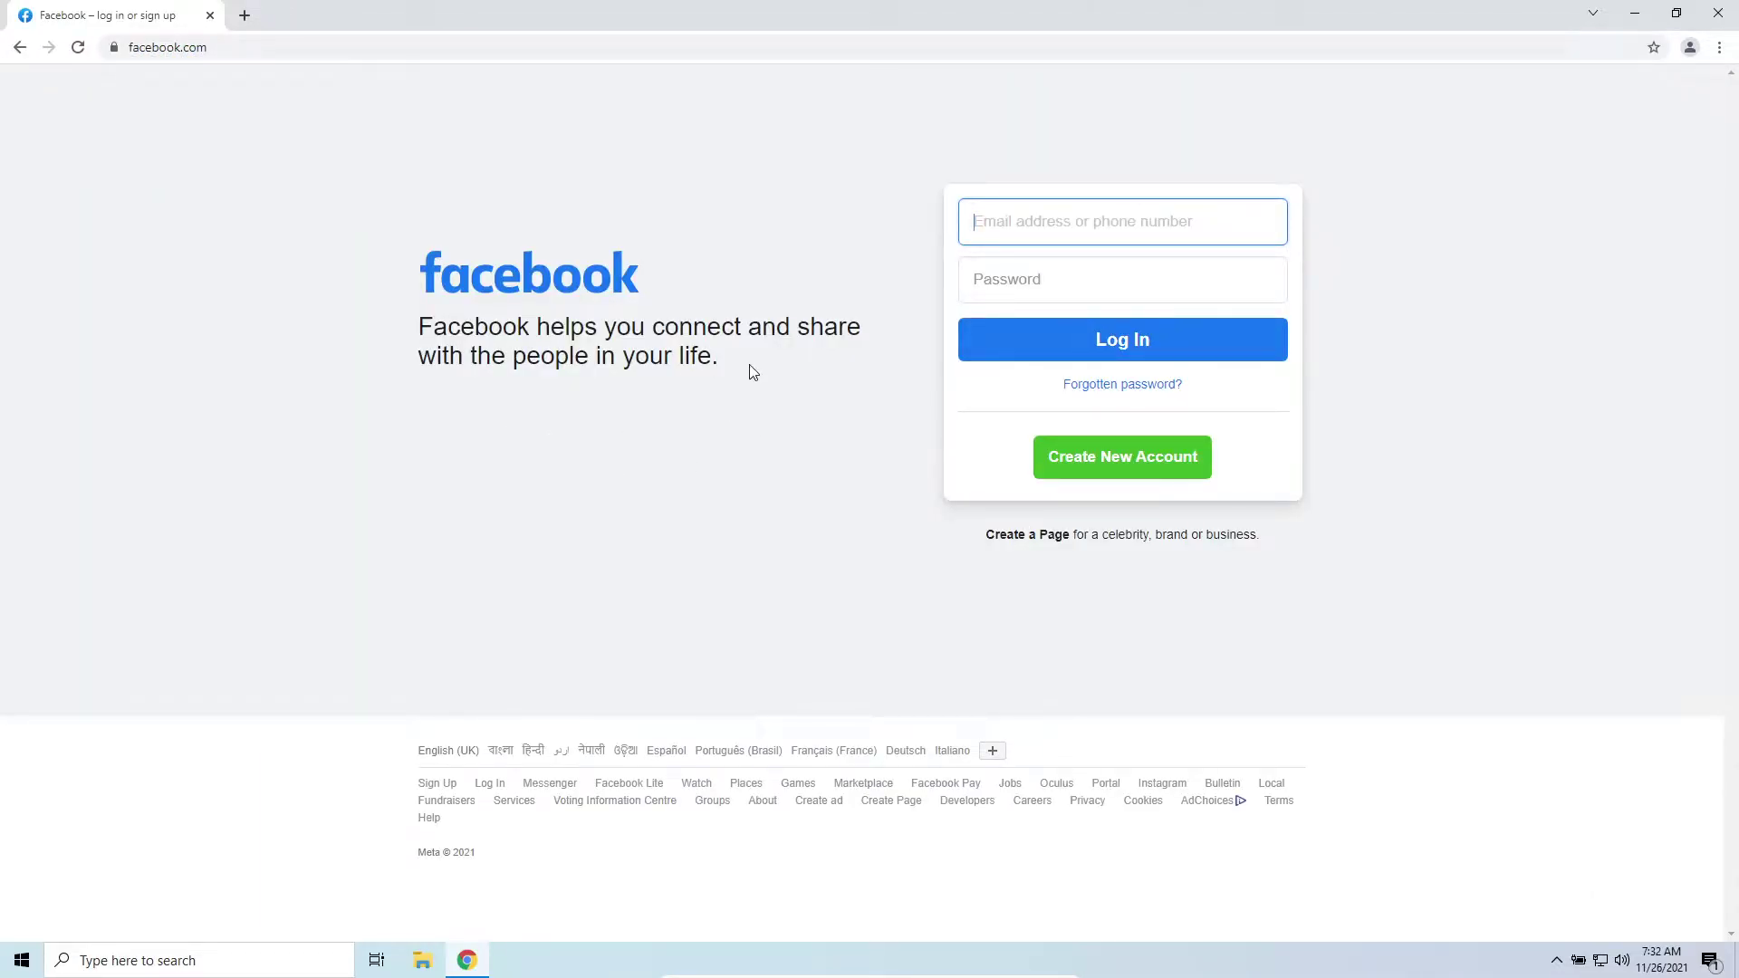
pyautogui.click(251, 47)
# Step: Launch Command Prompt via Start search and try pinging the pasted Facebook web address
pyautogui.click(21, 960)
pyautogui.write('cm')
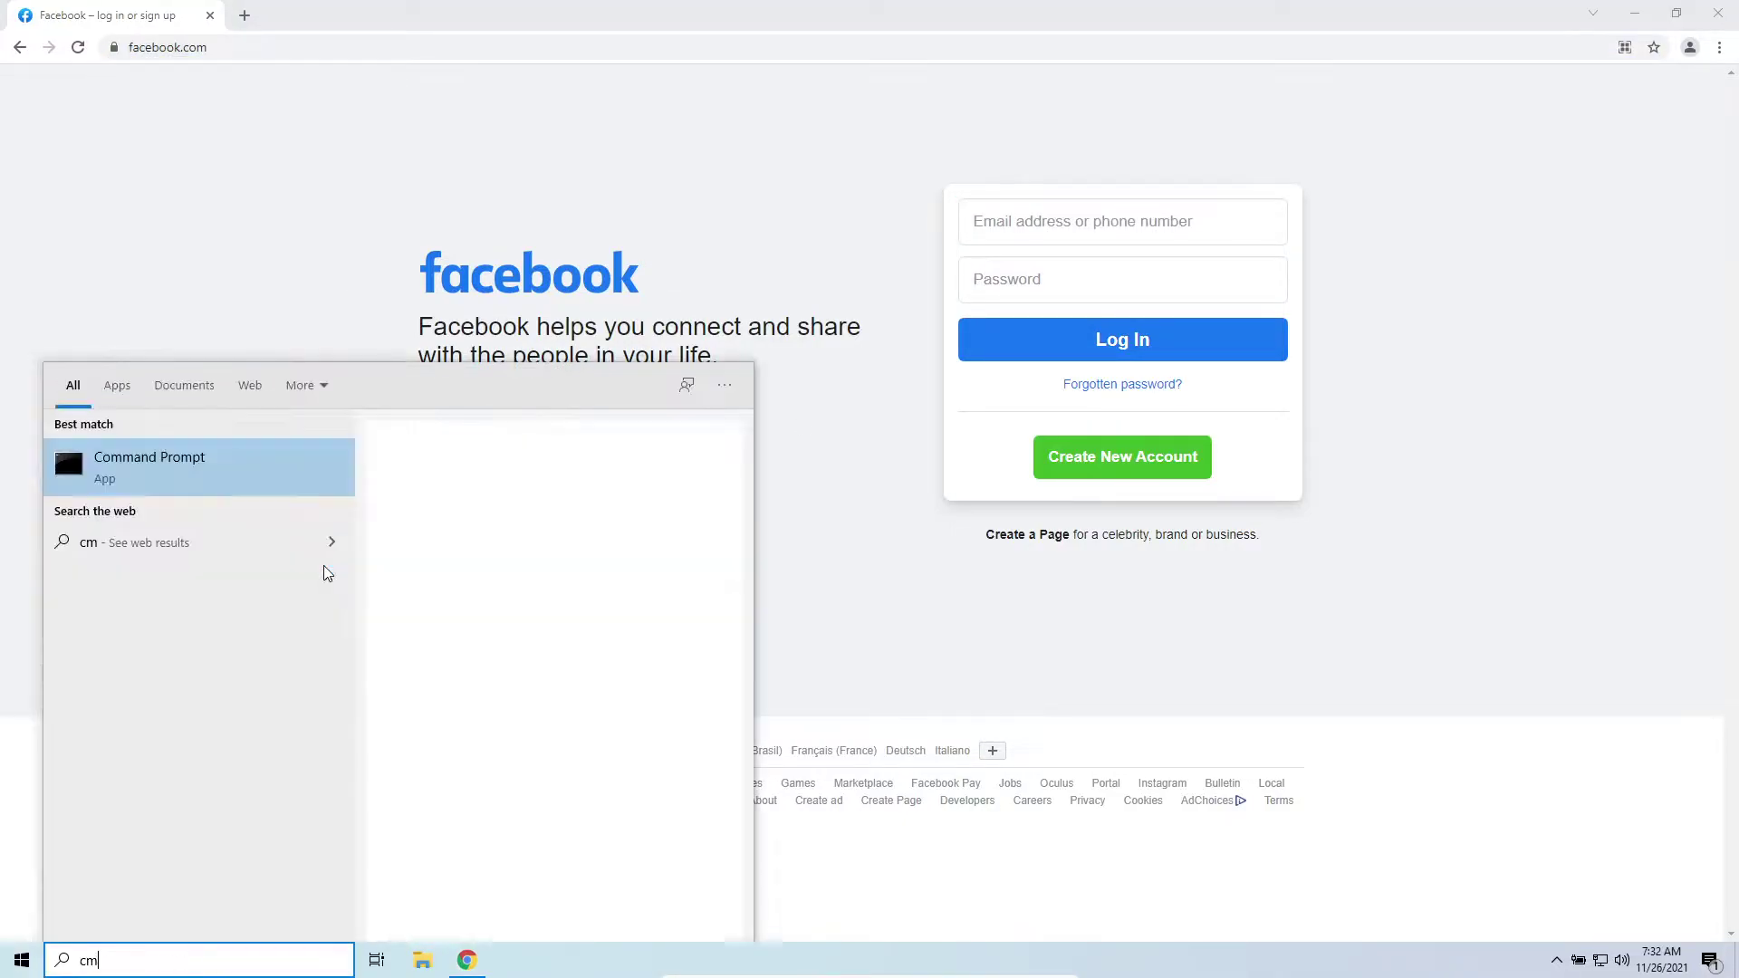
pyautogui.write('d')
pyautogui.press('Return')
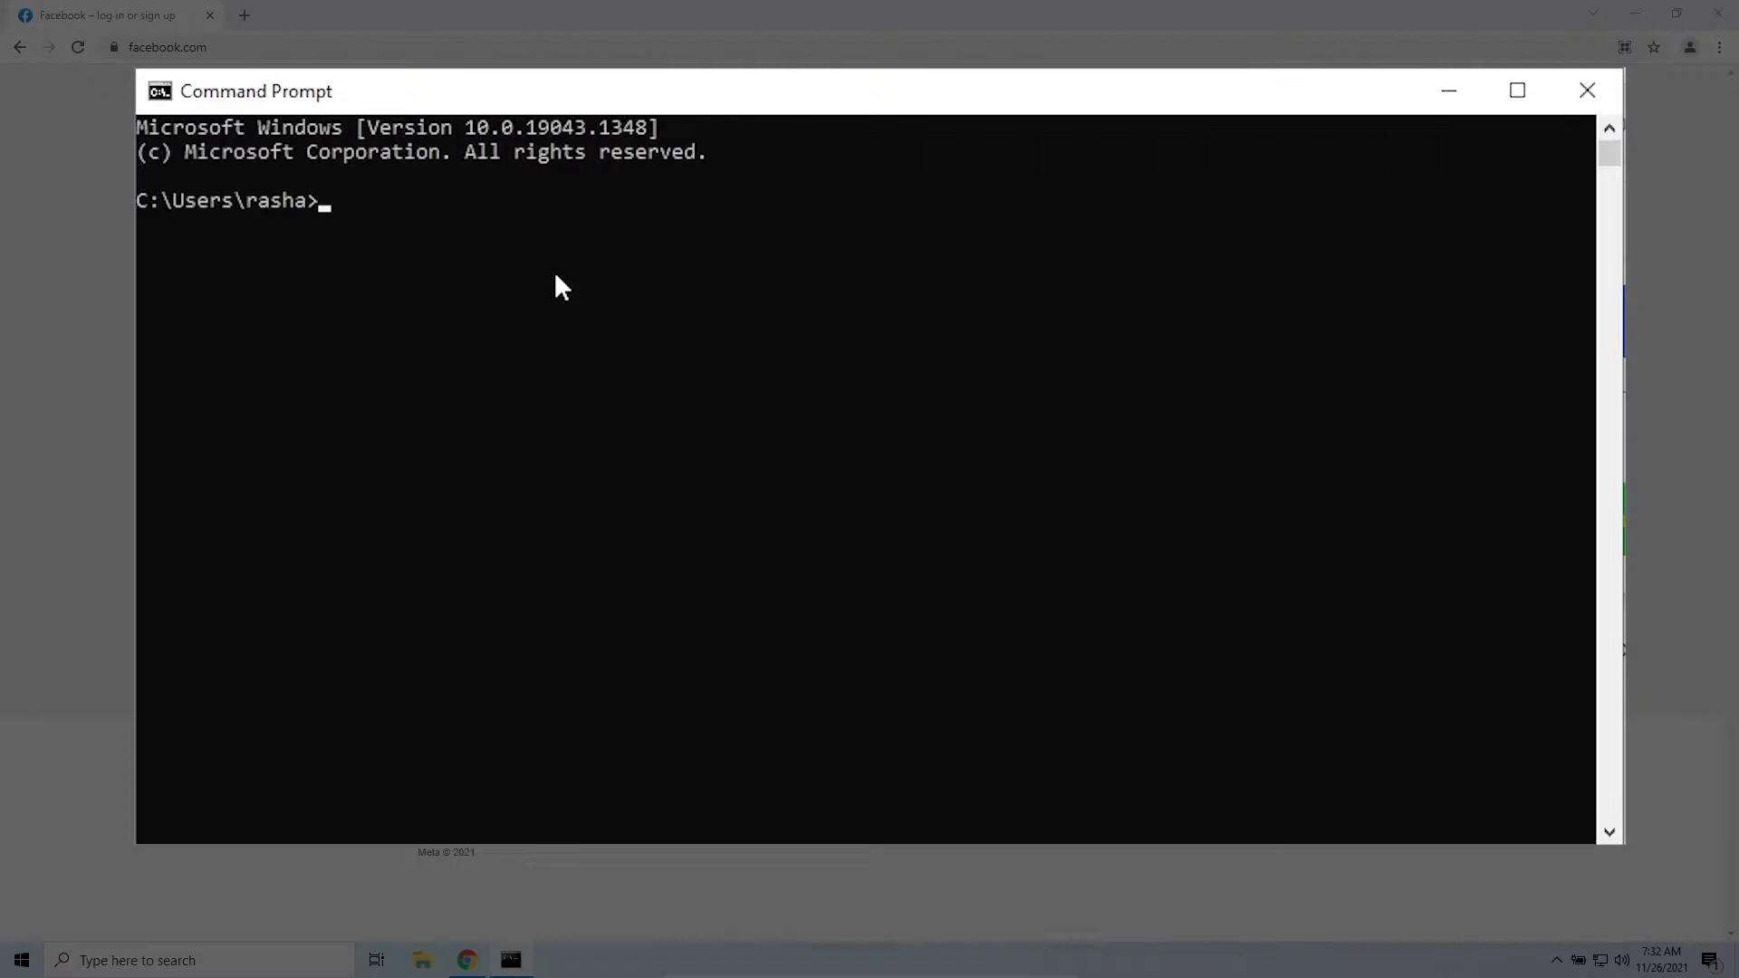
pyautogui.write('ping')
pyautogui.write('https://www.facebook.com/')
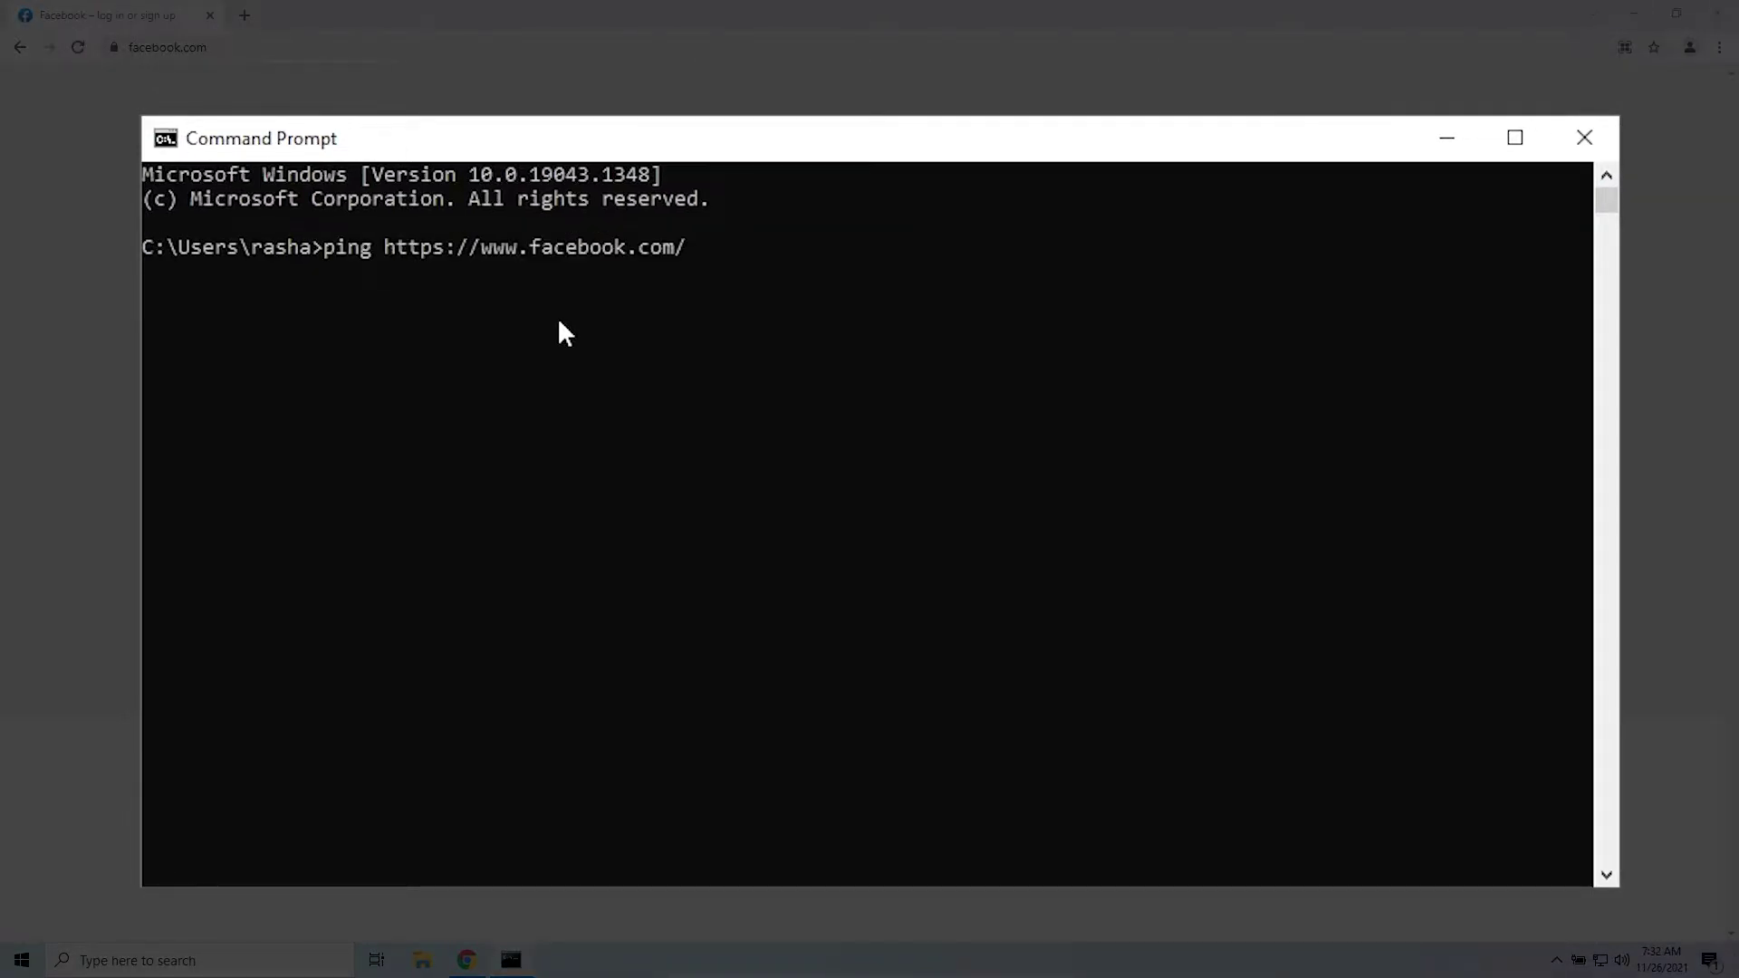
pyautogui.press('Return')
# Step: Ping facebook.com and copy the reply IP address 157.240.1.35
pyautogui.write('pin')
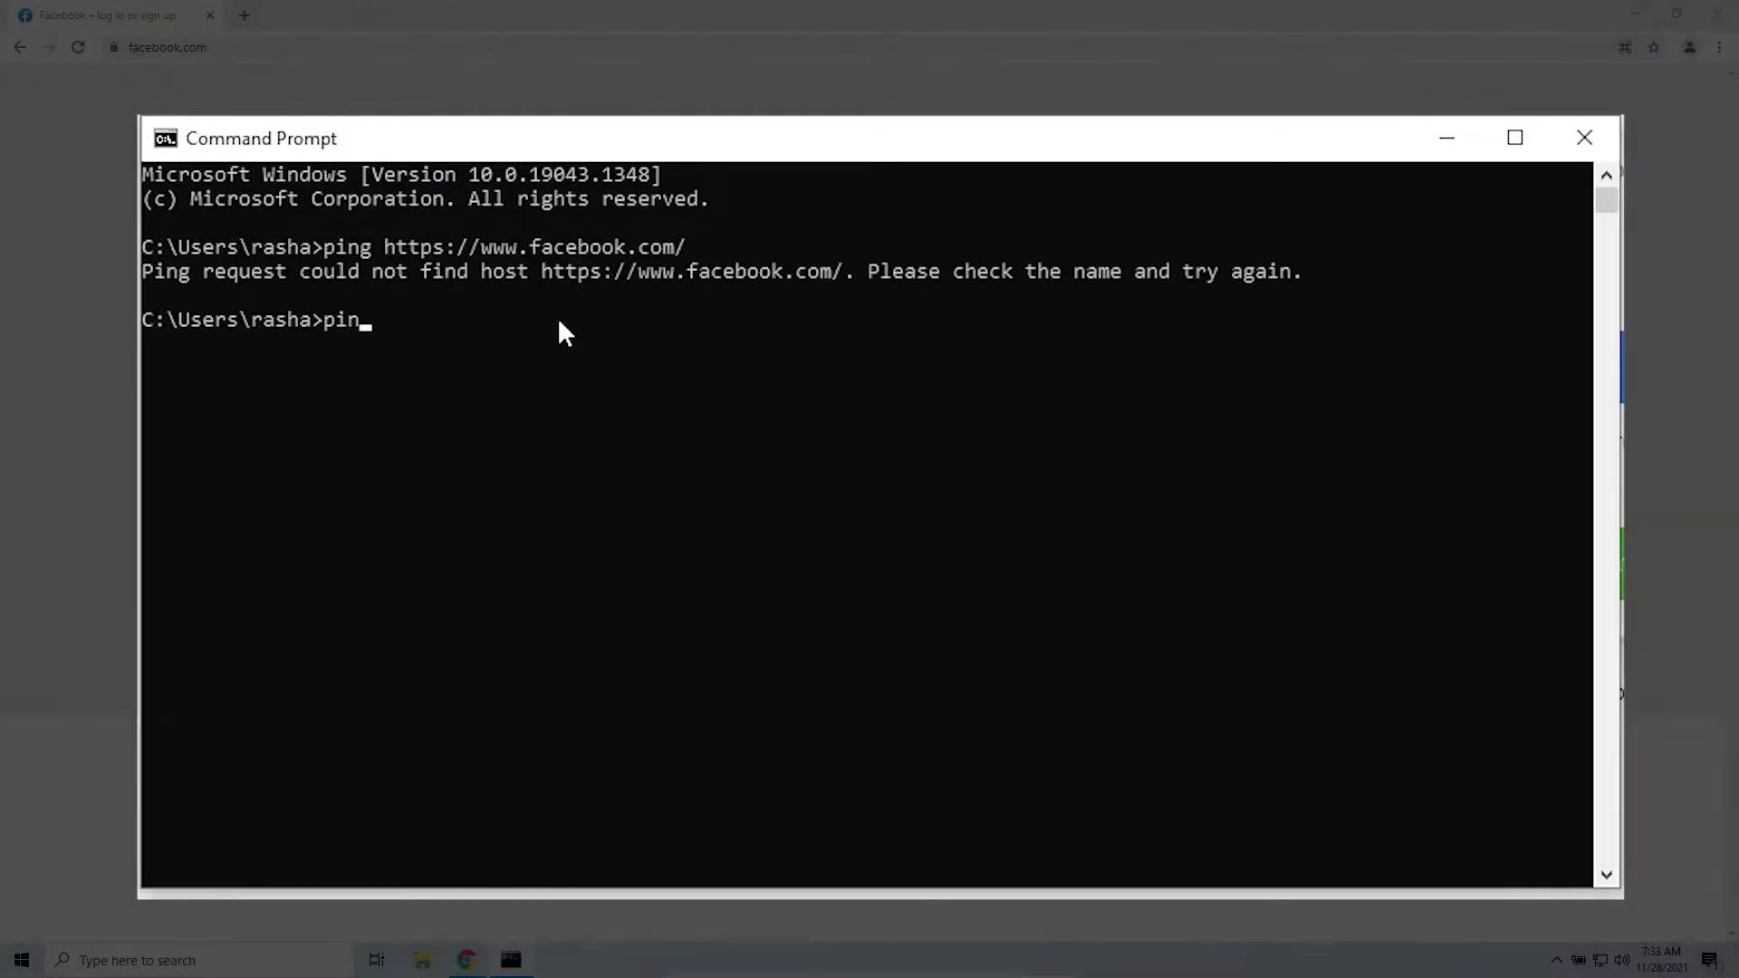
pyautogui.write('g facebook')
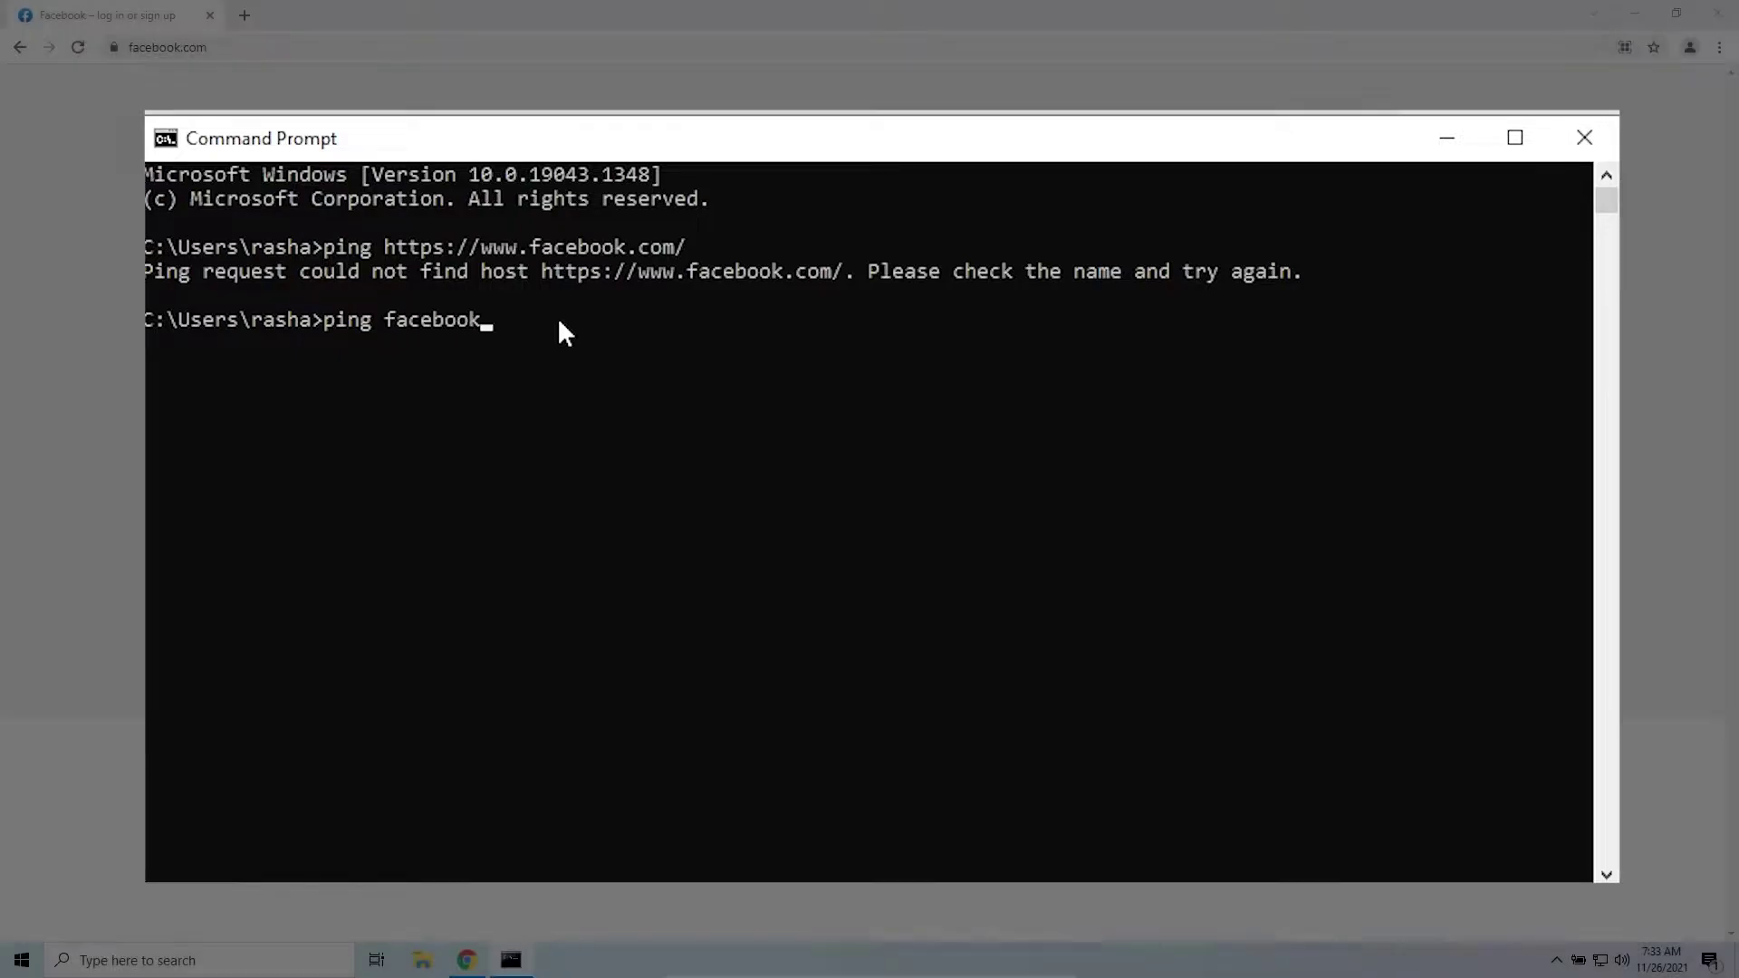
pyautogui.write('.com')
pyautogui.press('Return')
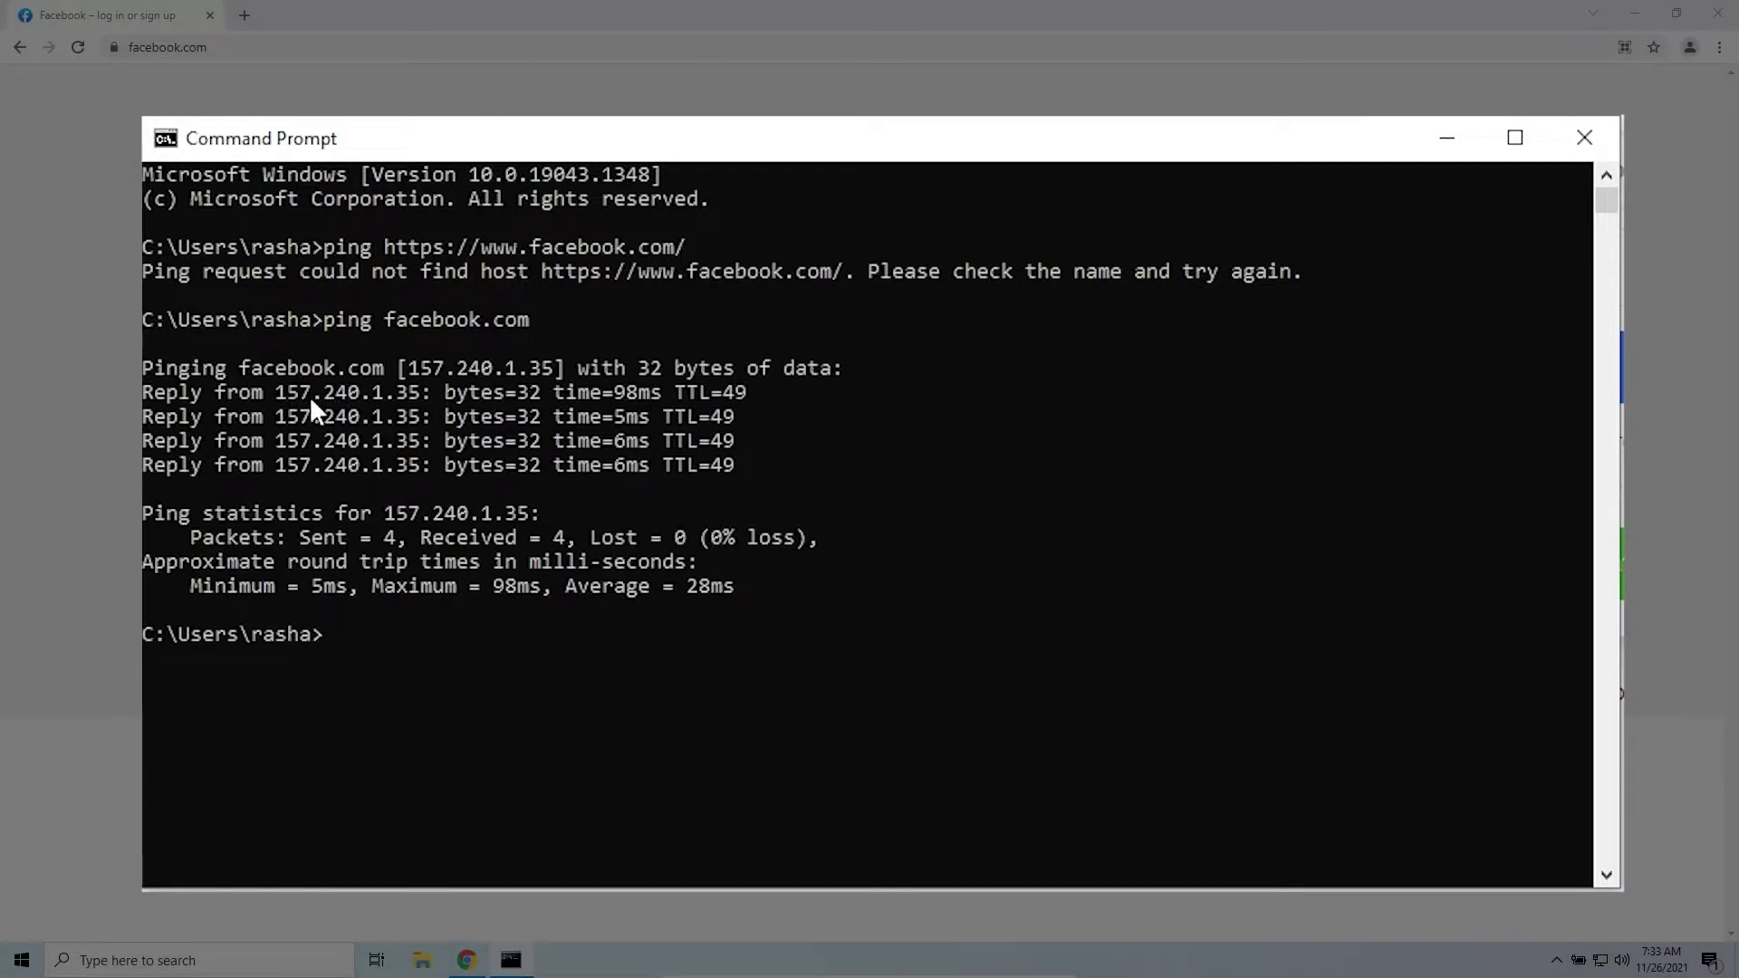
pyautogui.moveTo(277, 393); pyautogui.dragTo(395, 394)
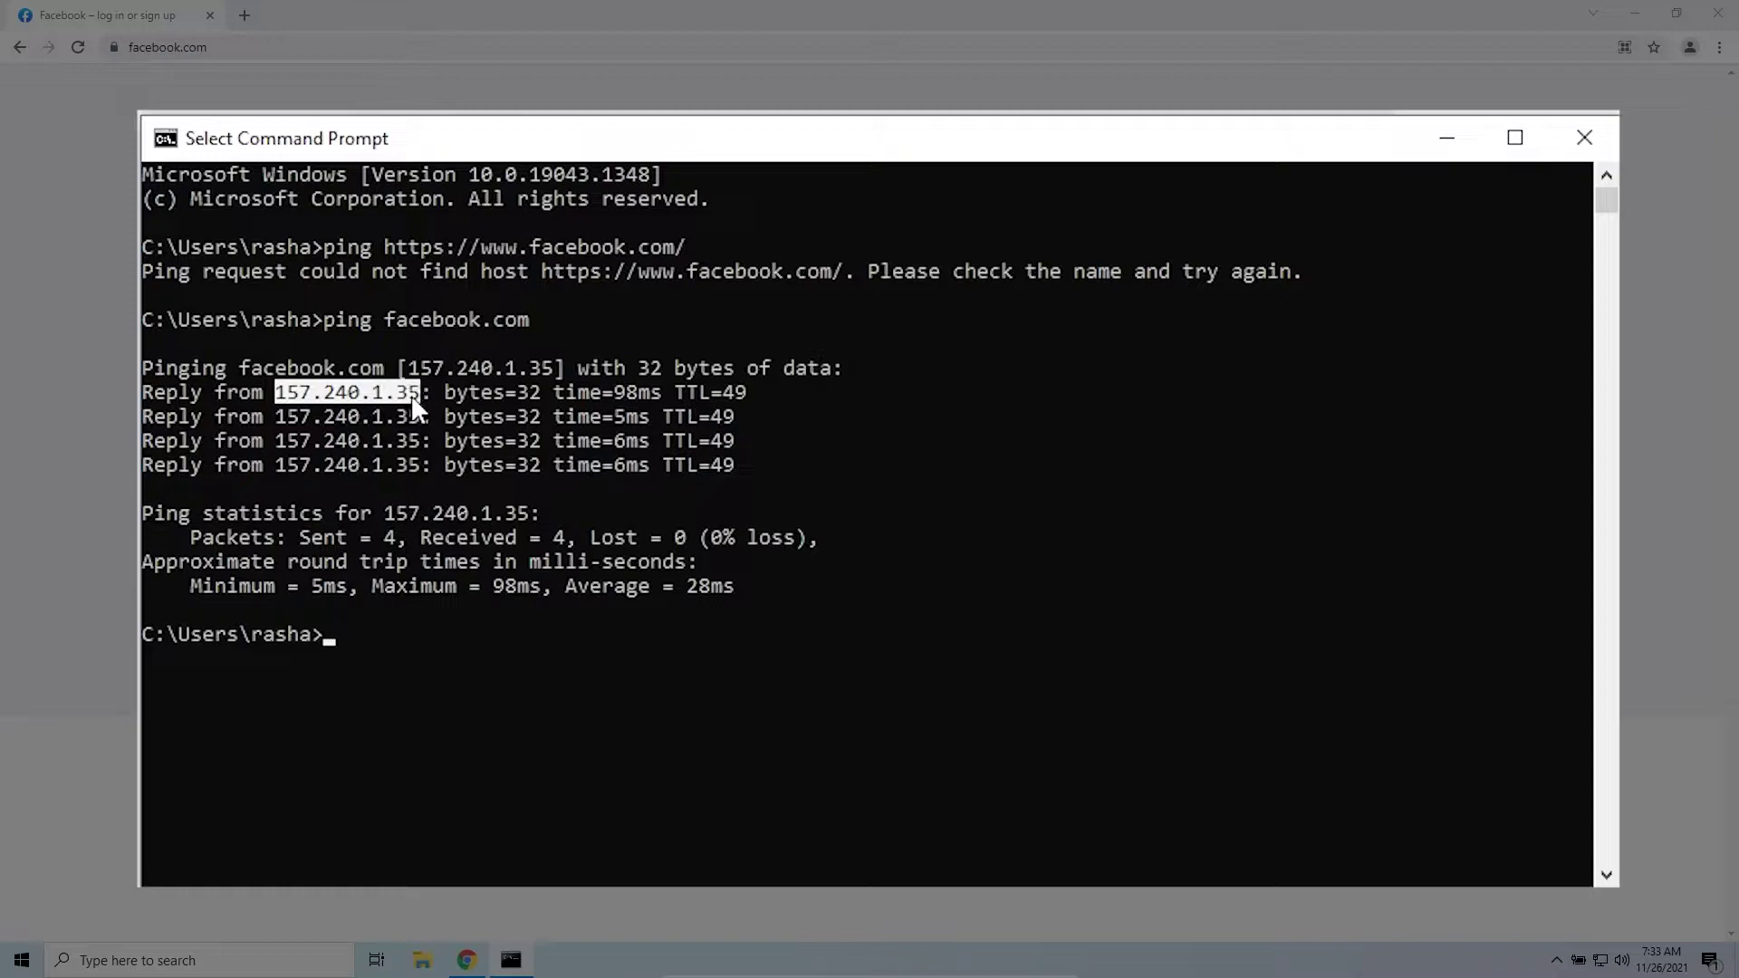
pyautogui.rightClick(412, 399)
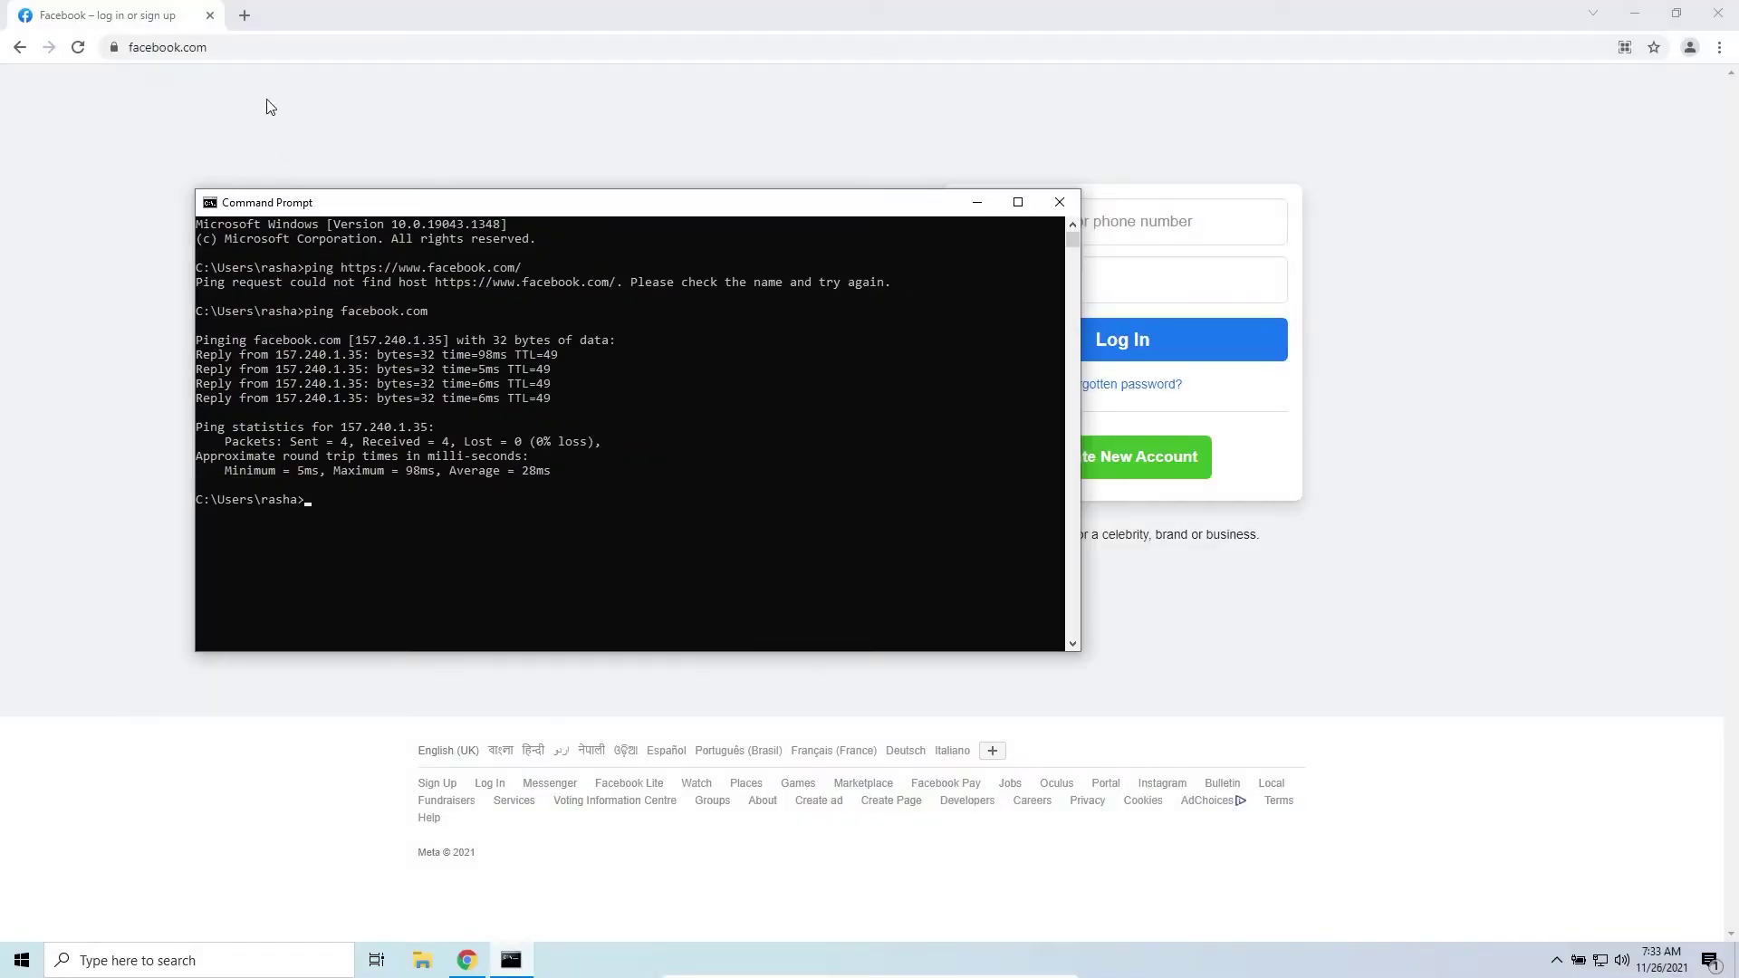
# Step: Open 157.240.1.35 in a new Chrome tab, then return to the original Facebook tab
pyautogui.click(245, 15)
pyautogui.write('157.240.1.35')
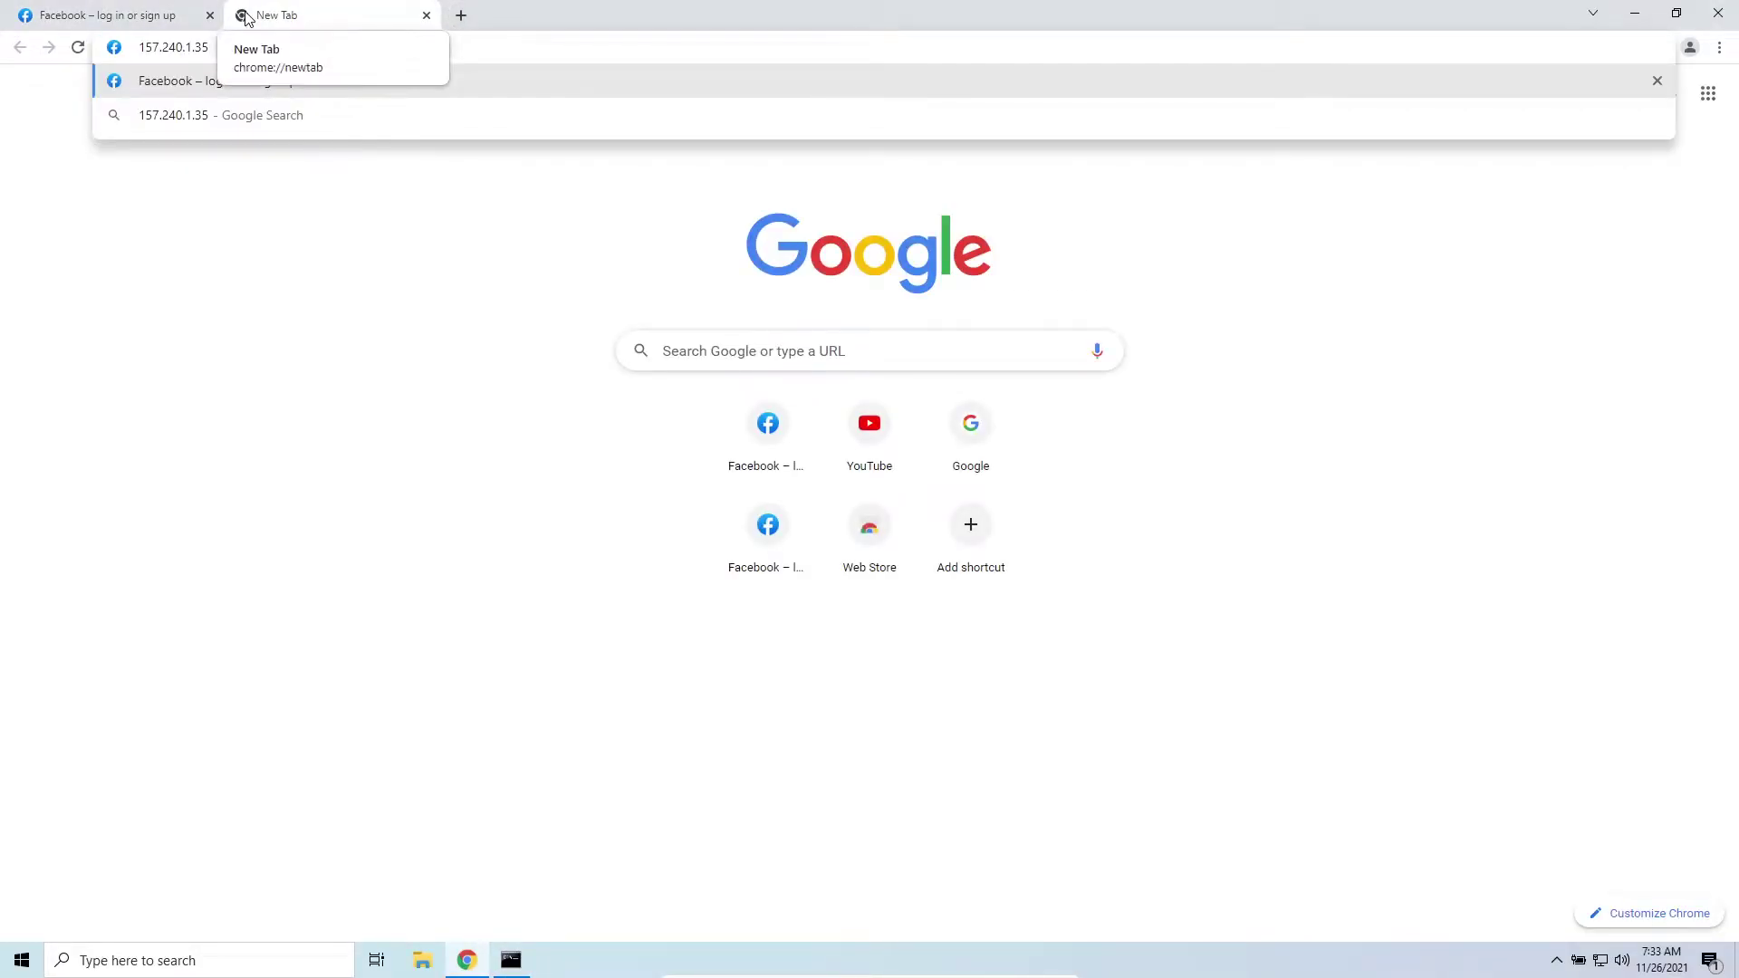
pyautogui.press('Return')
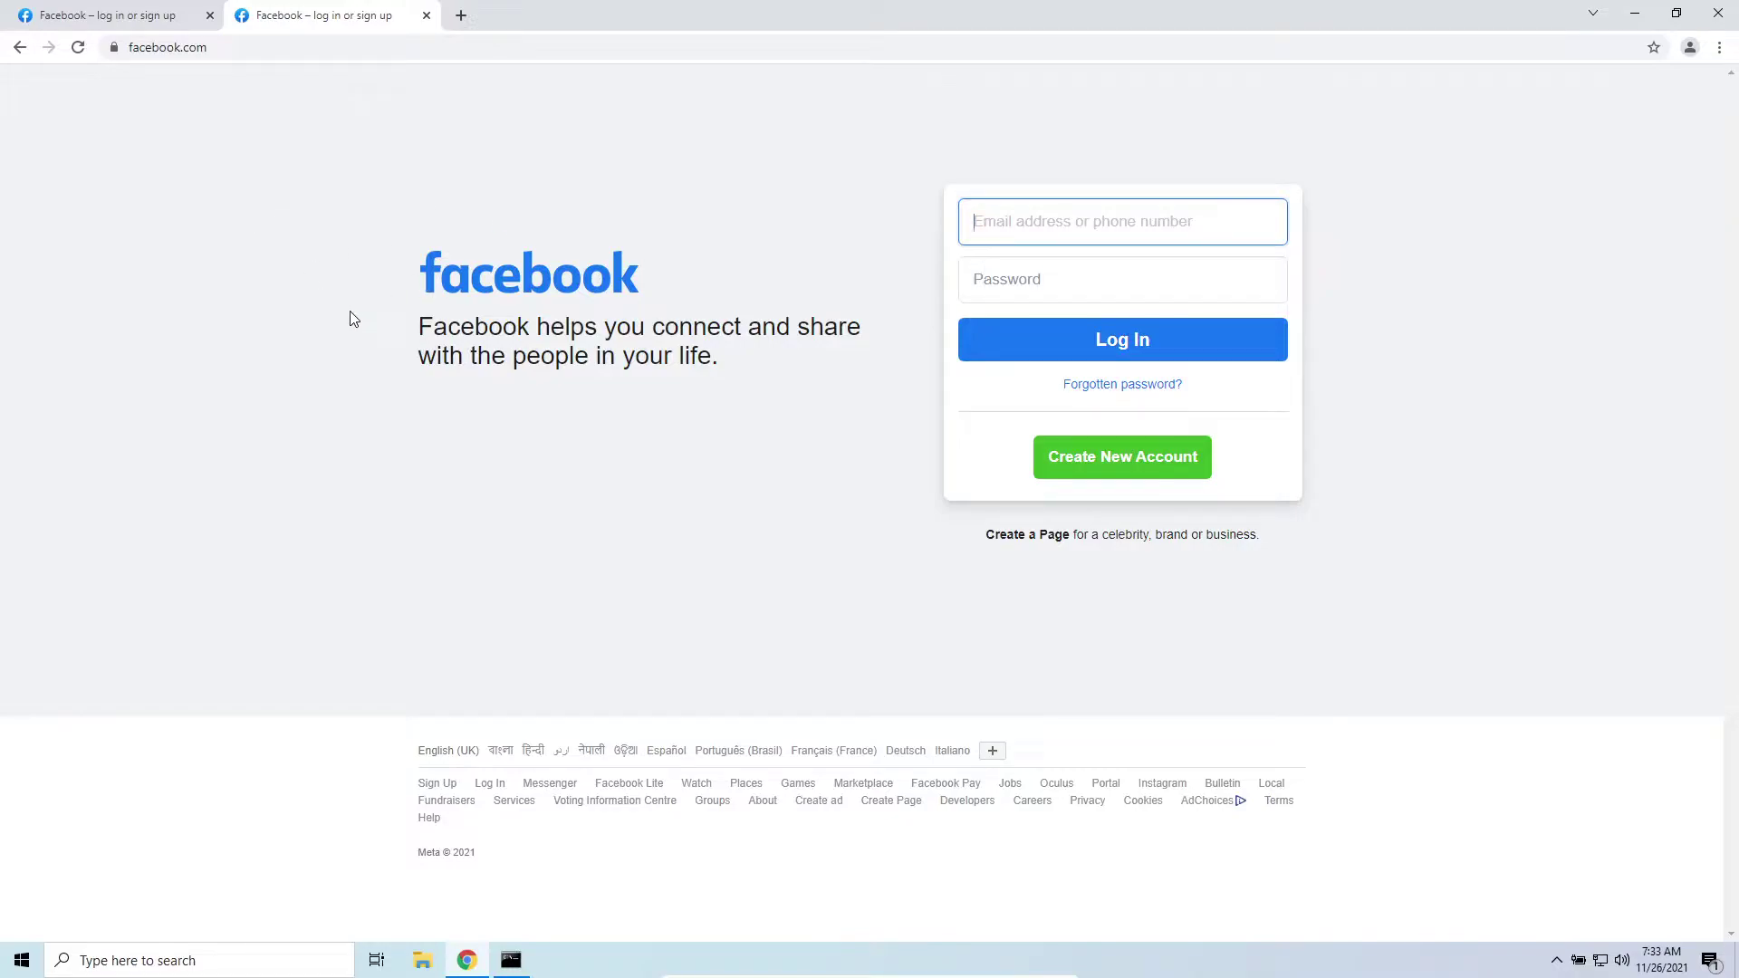
pyautogui.click(129, 16)
pyautogui.click(531, 946)
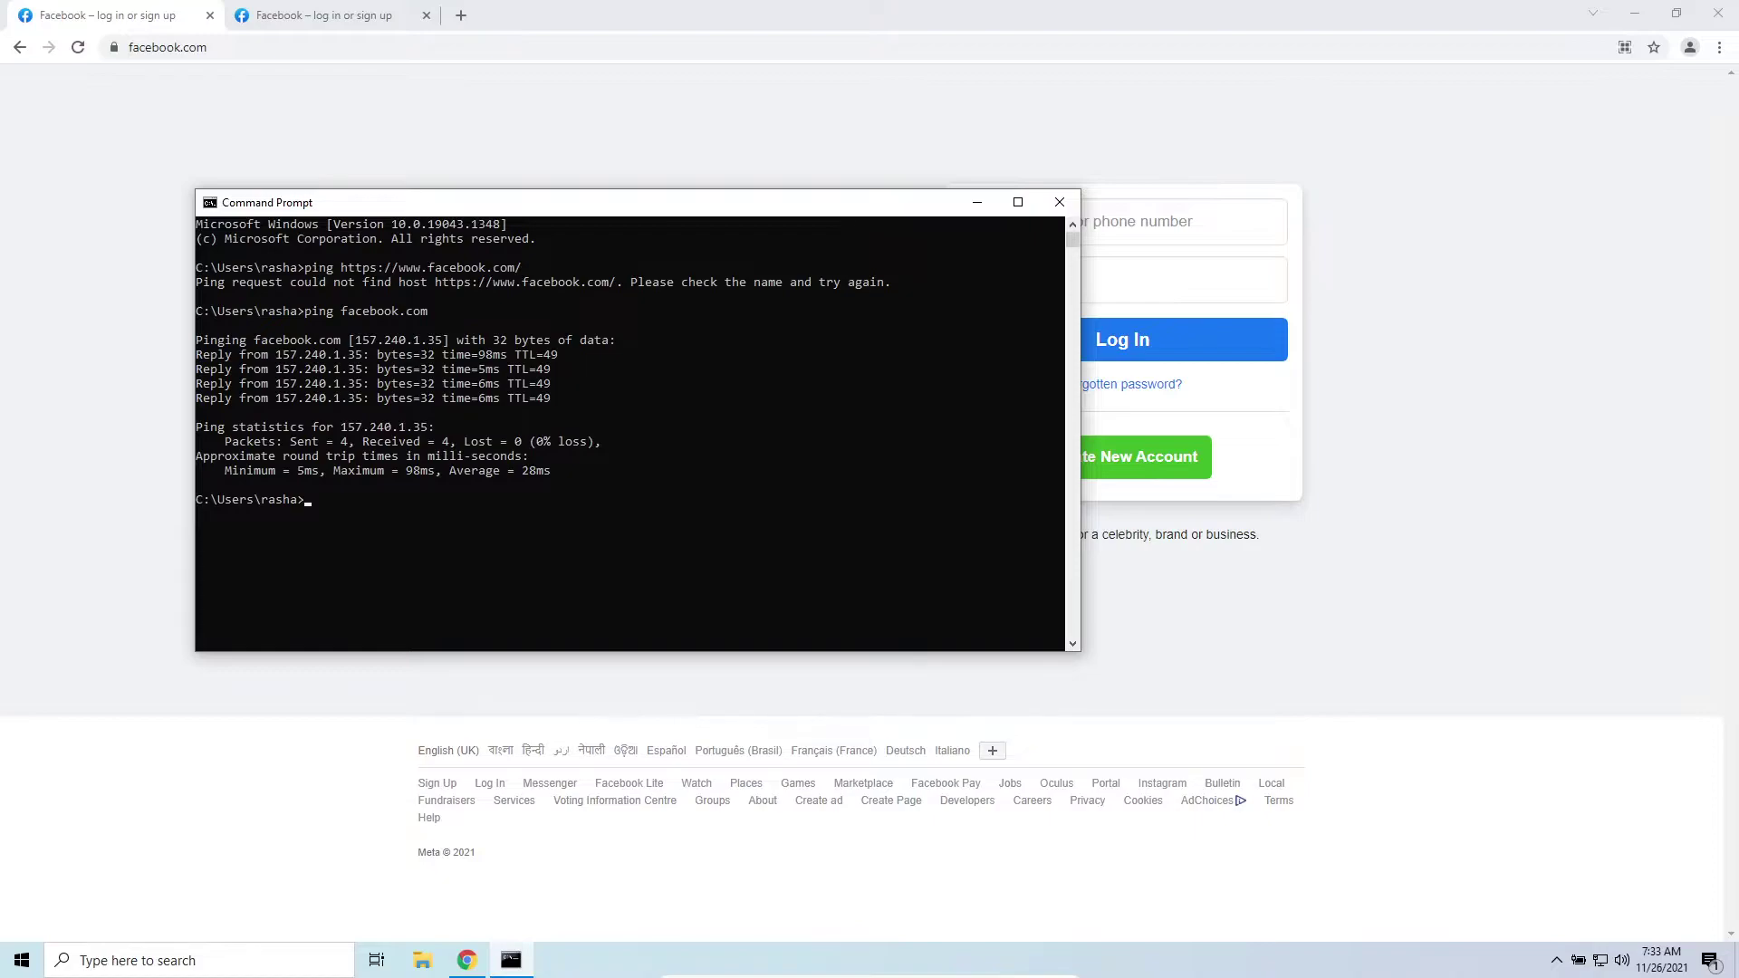
pyautogui.hotkey('alt', 'Tab')
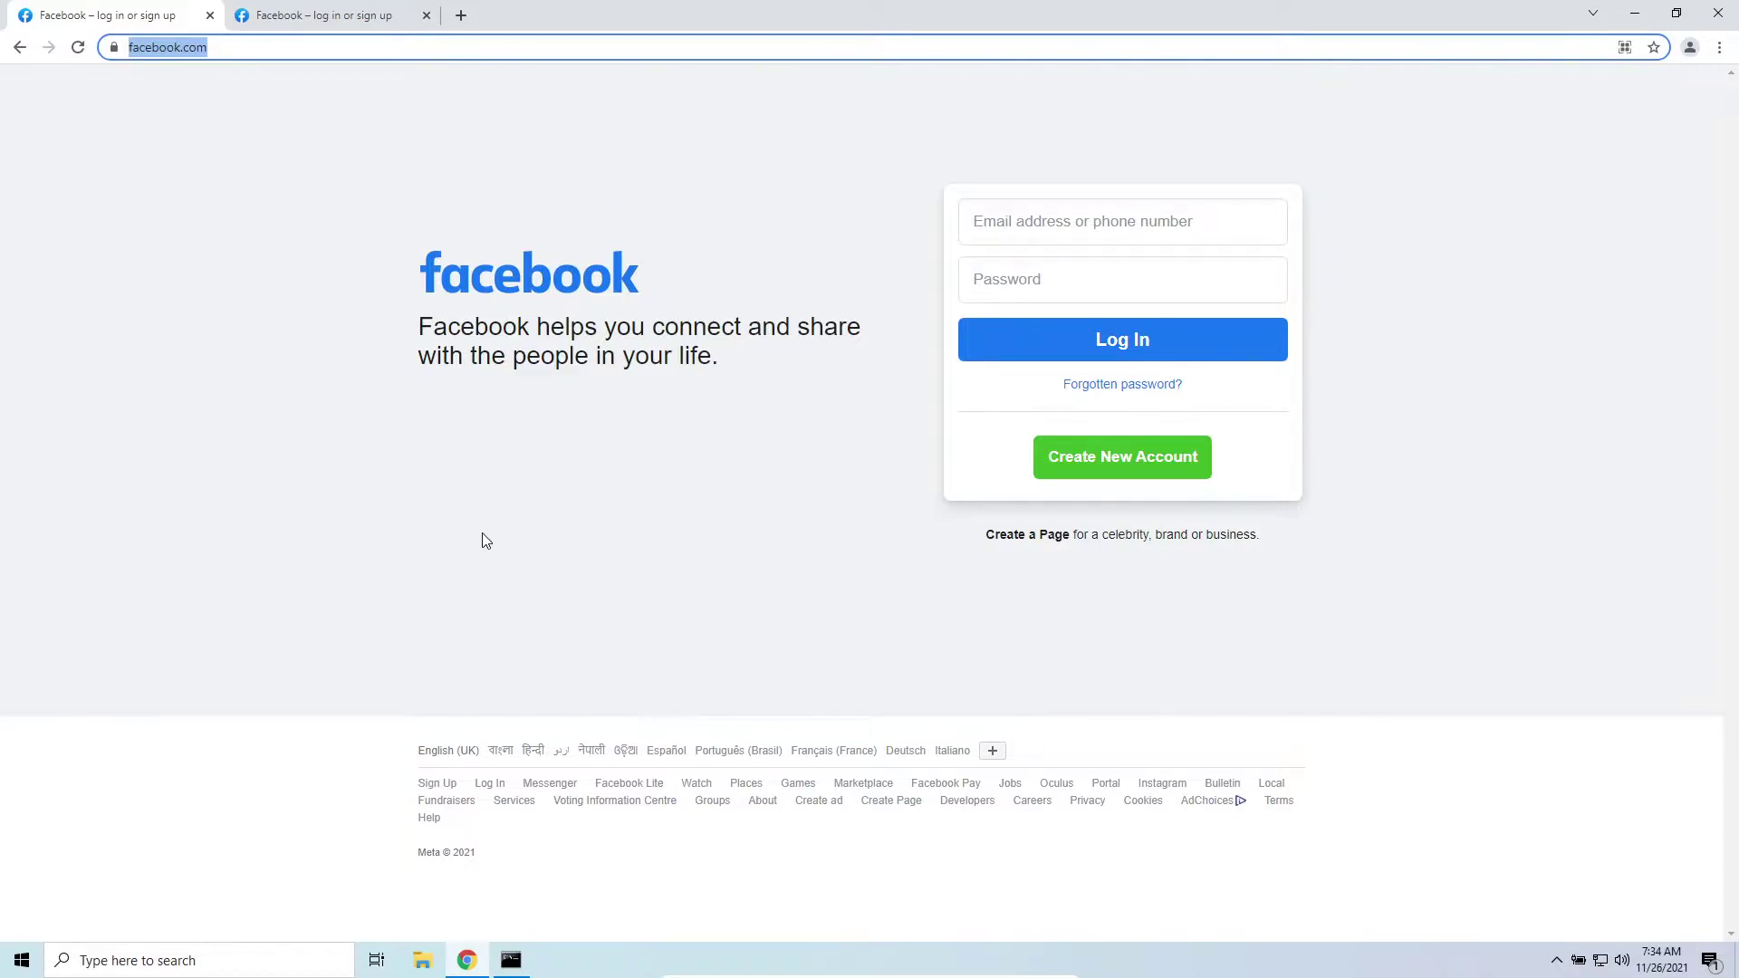
# Step: Search 'google public dns' in a new tab and open the Public DNS | Google Developers page
pyautogui.click(461, 15)
pyautogui.write('google pu')
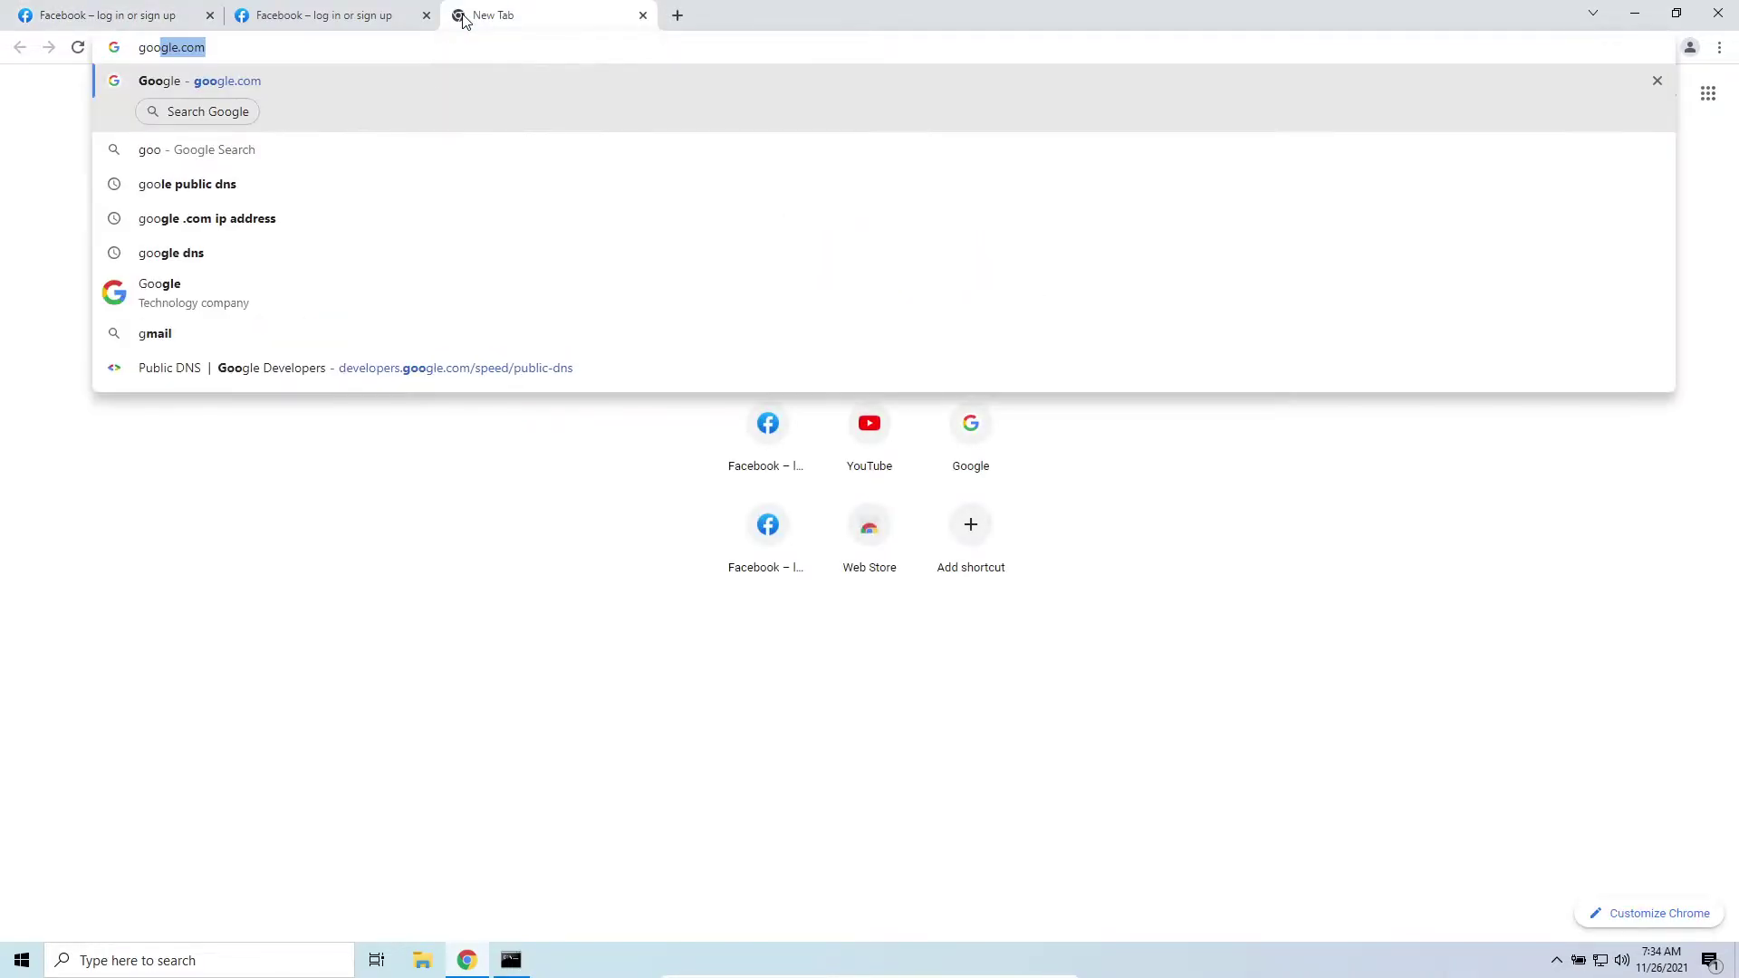
pyautogui.write('blic dns')
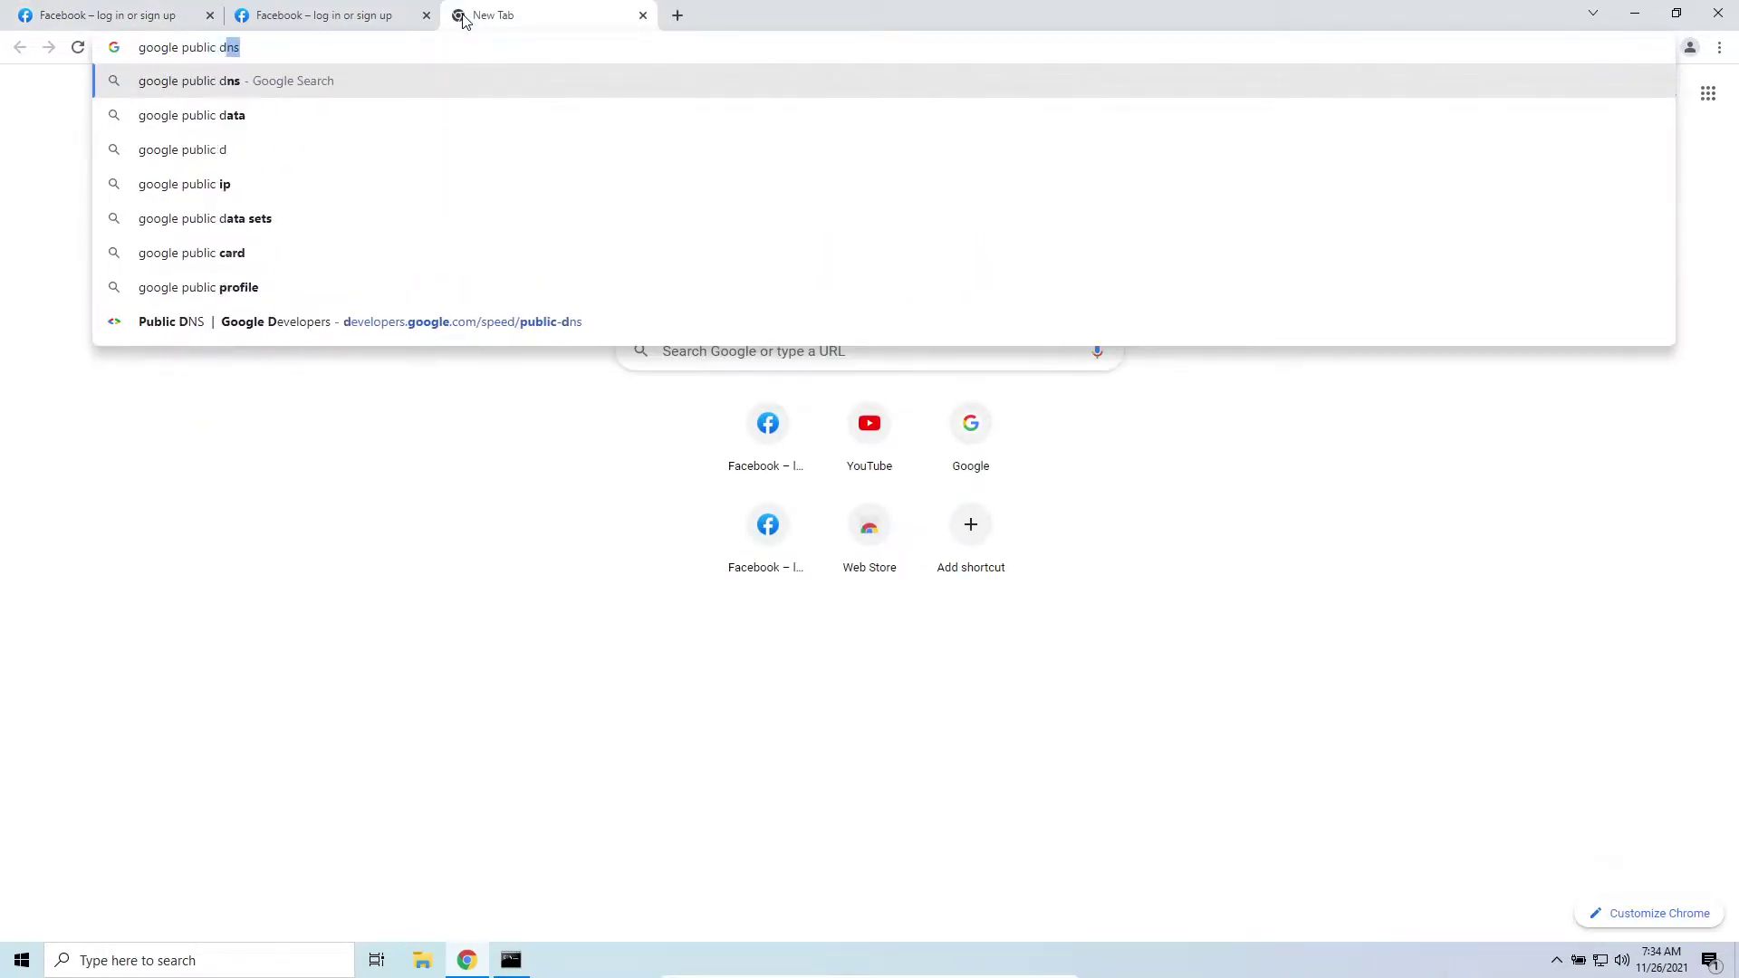
pyautogui.press('Return')
pyautogui.click(290, 273)
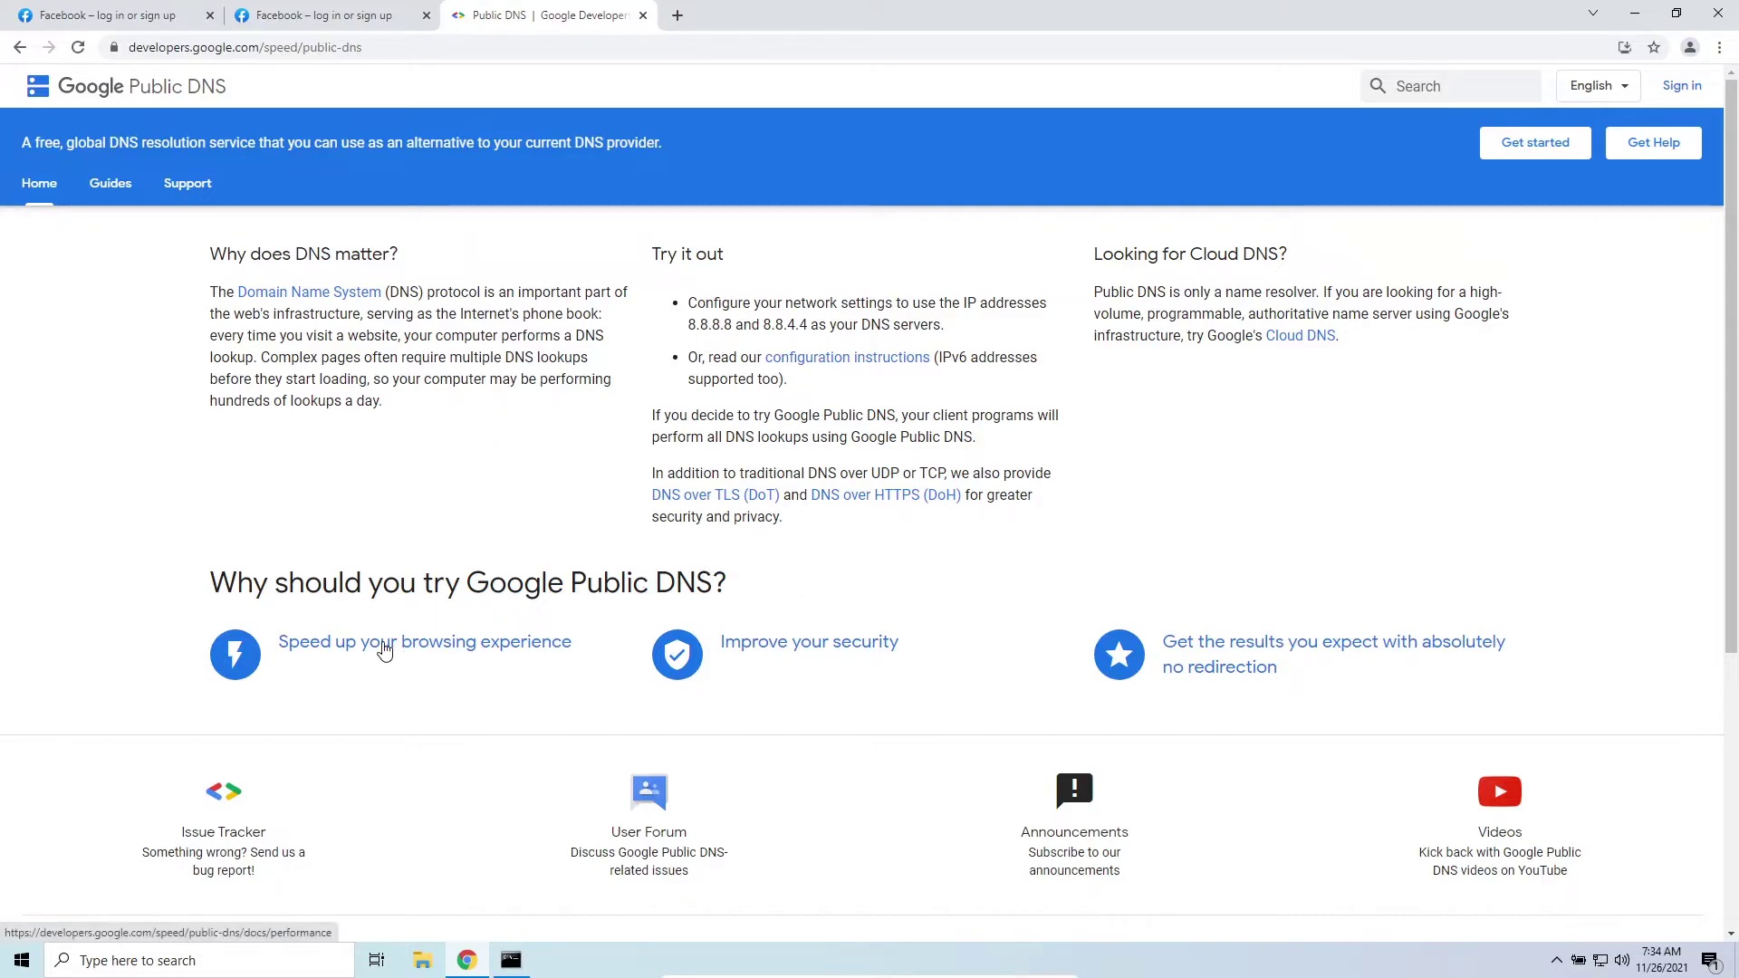
# Step: Go from Settings' Network & Internet status to Change adapter options, listing Ethernet and Ethernet 2
pyautogui.rightClick(11, 960)
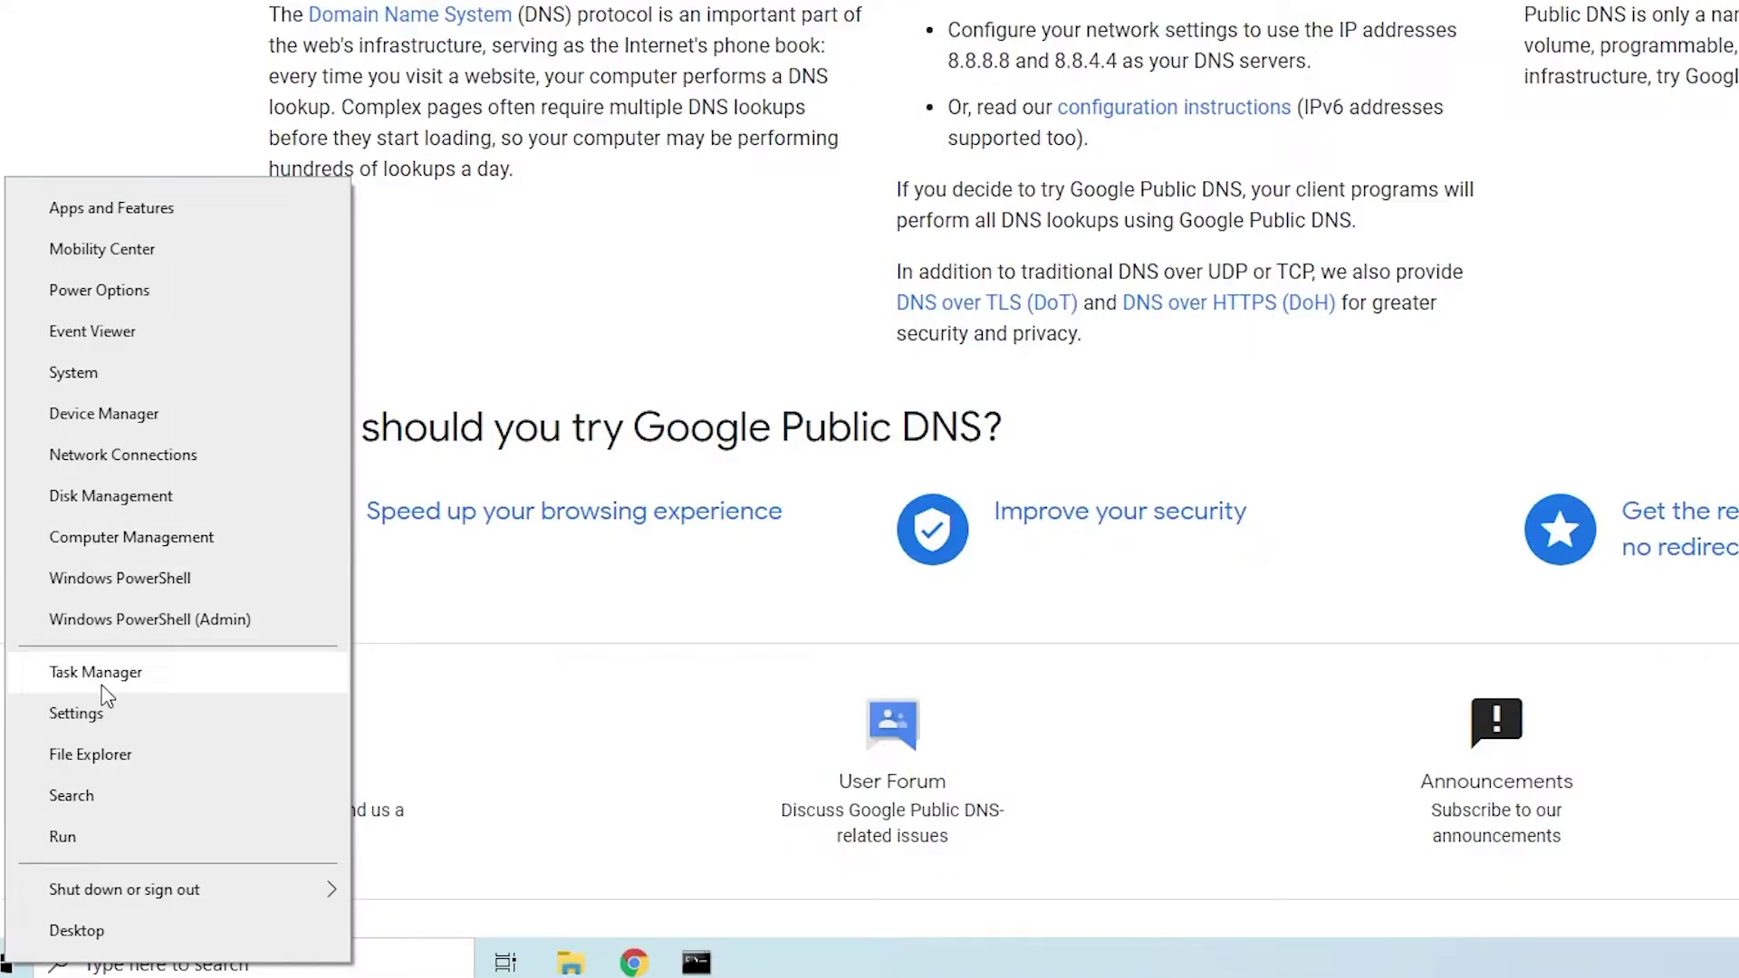
pyautogui.click(100, 714)
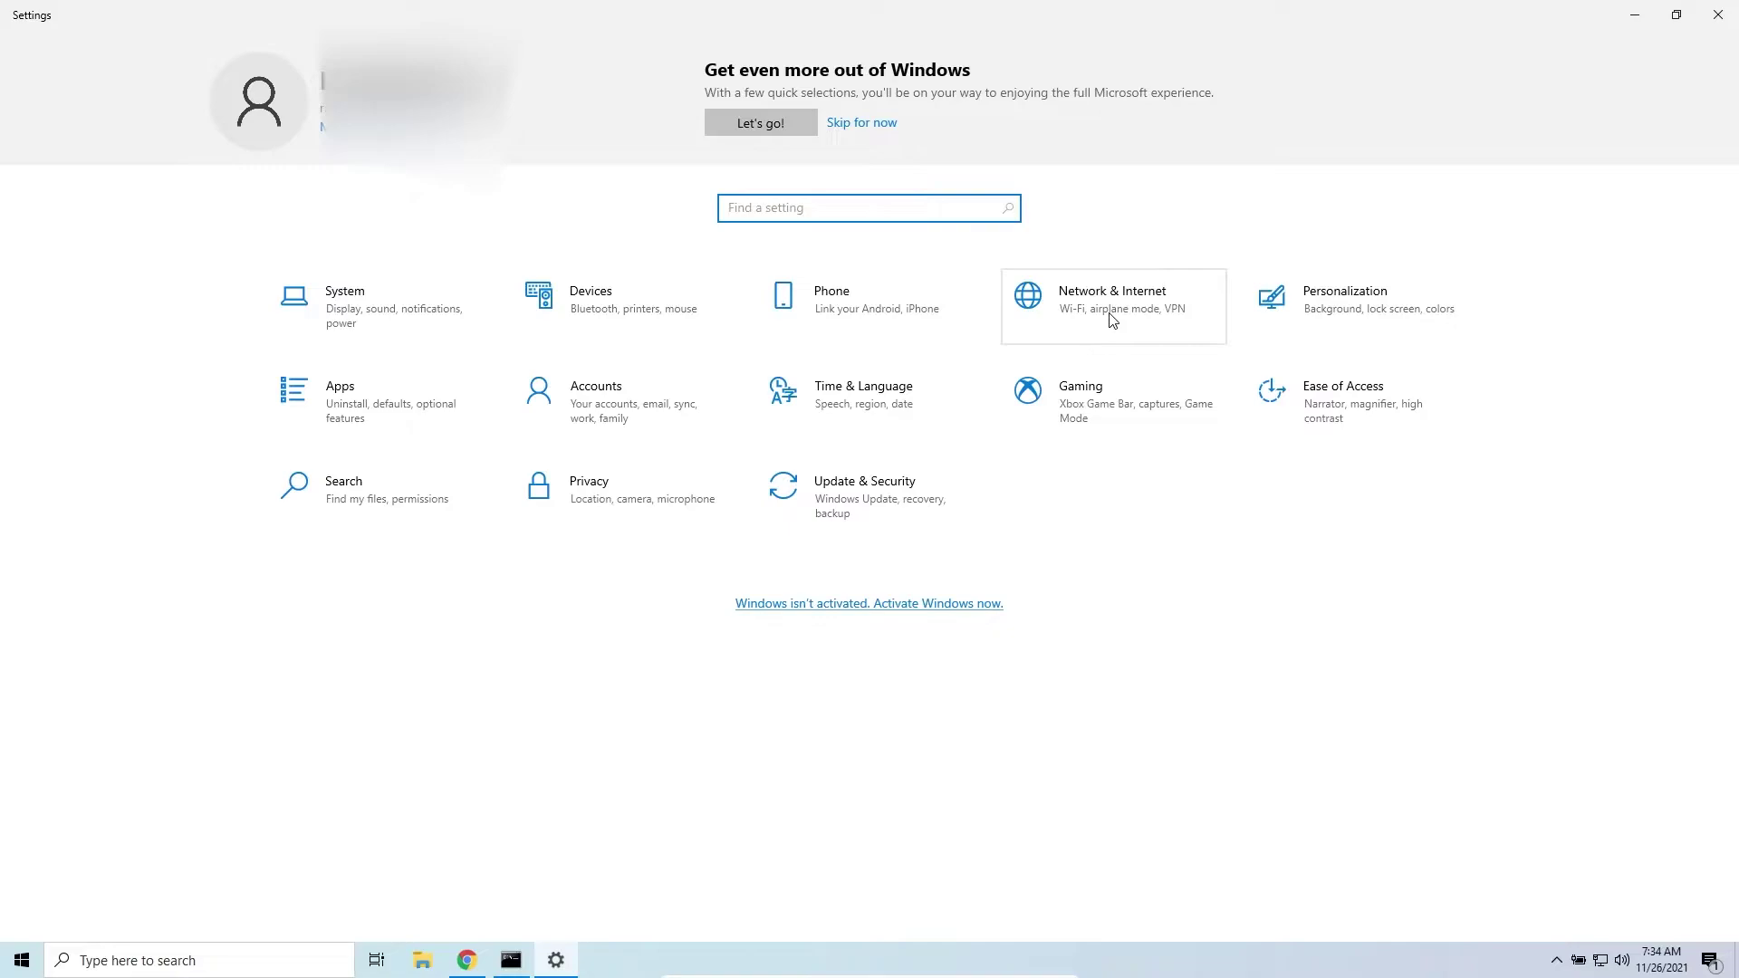
pyautogui.click(1112, 319)
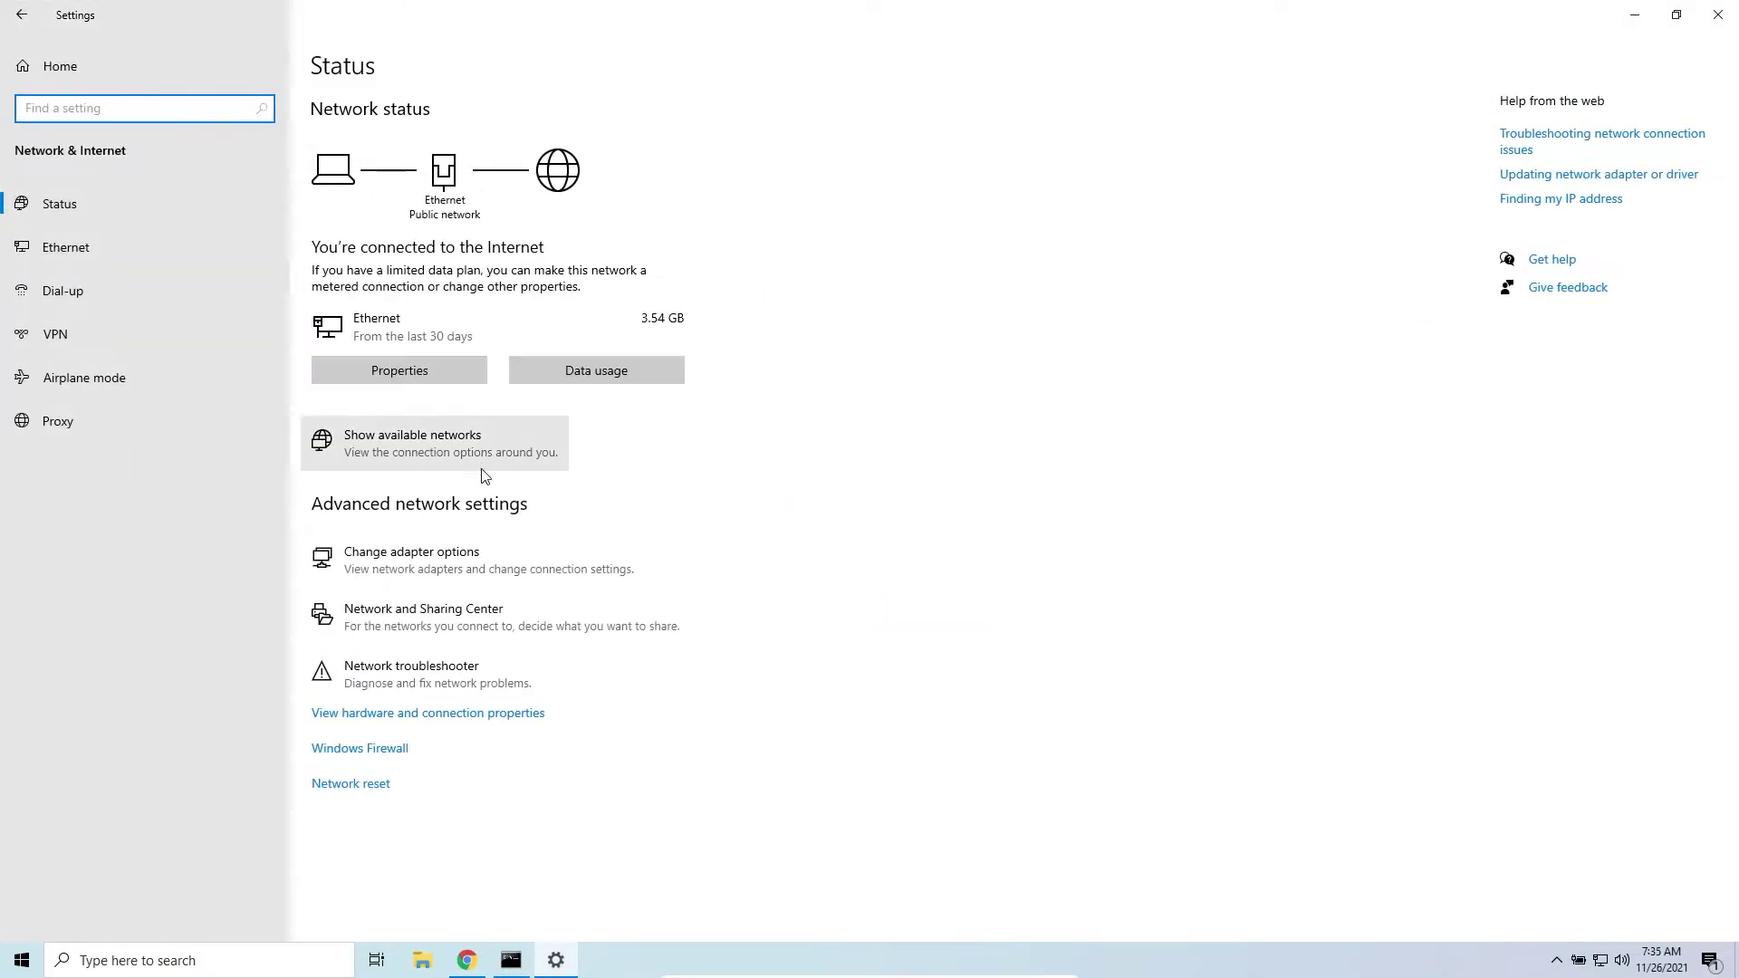
pyautogui.click(469, 563)
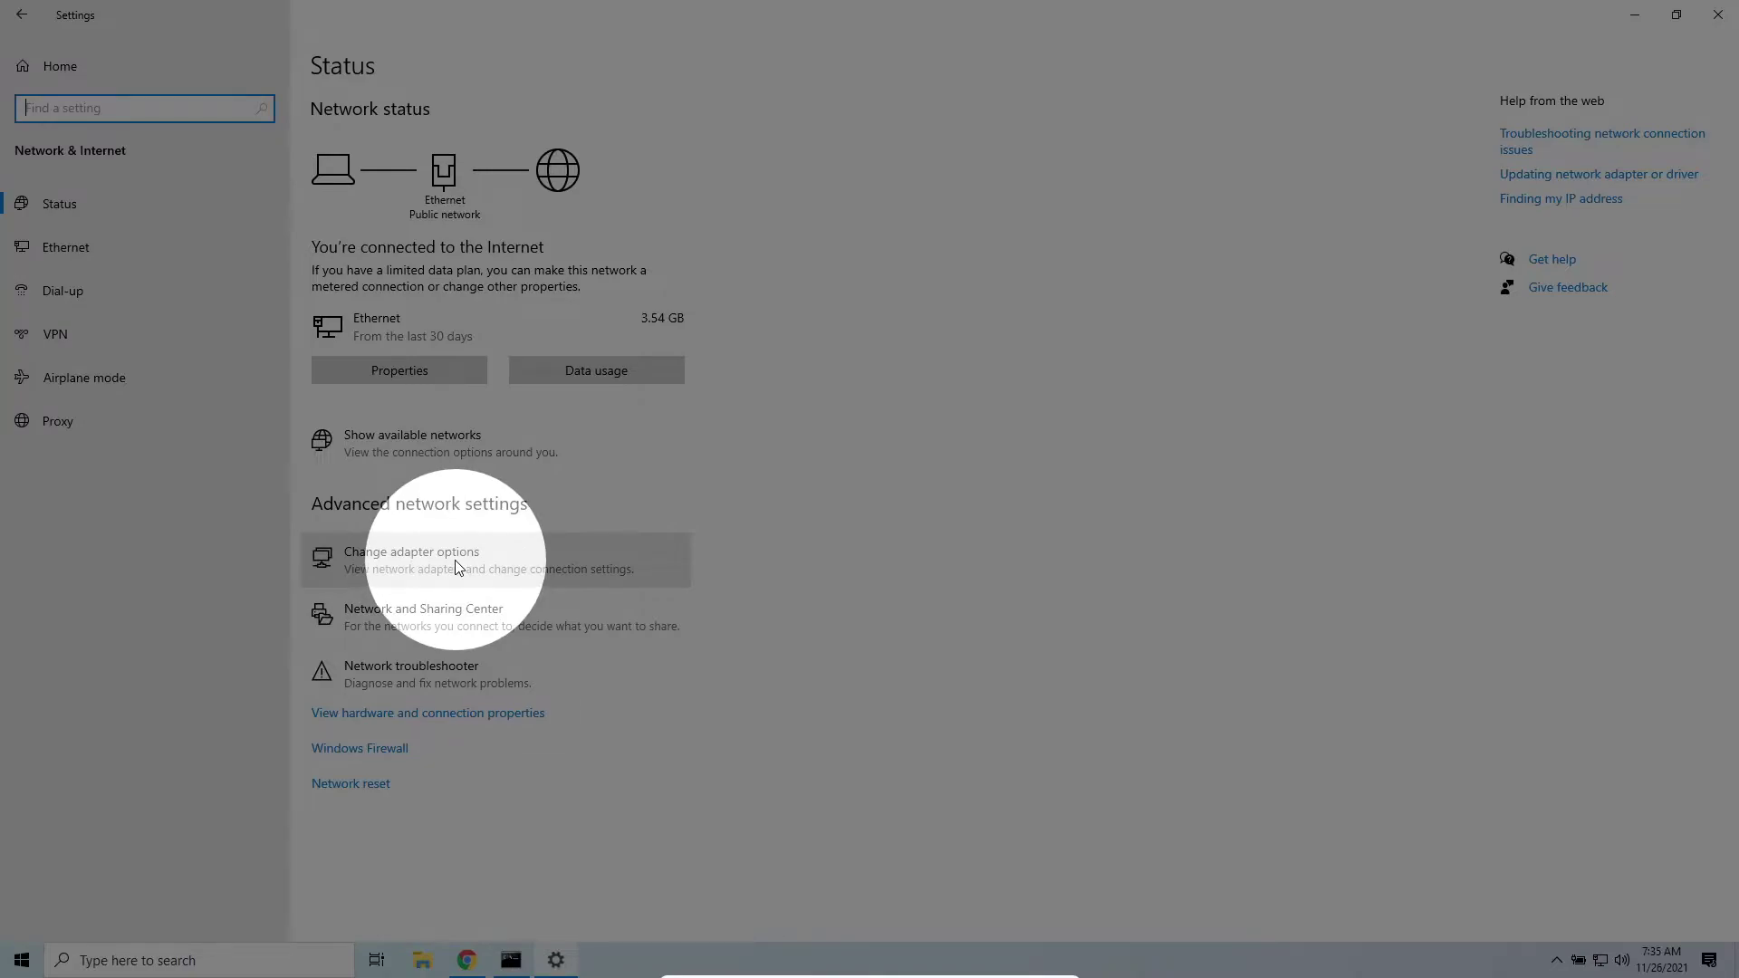
pyautogui.click(456, 565)
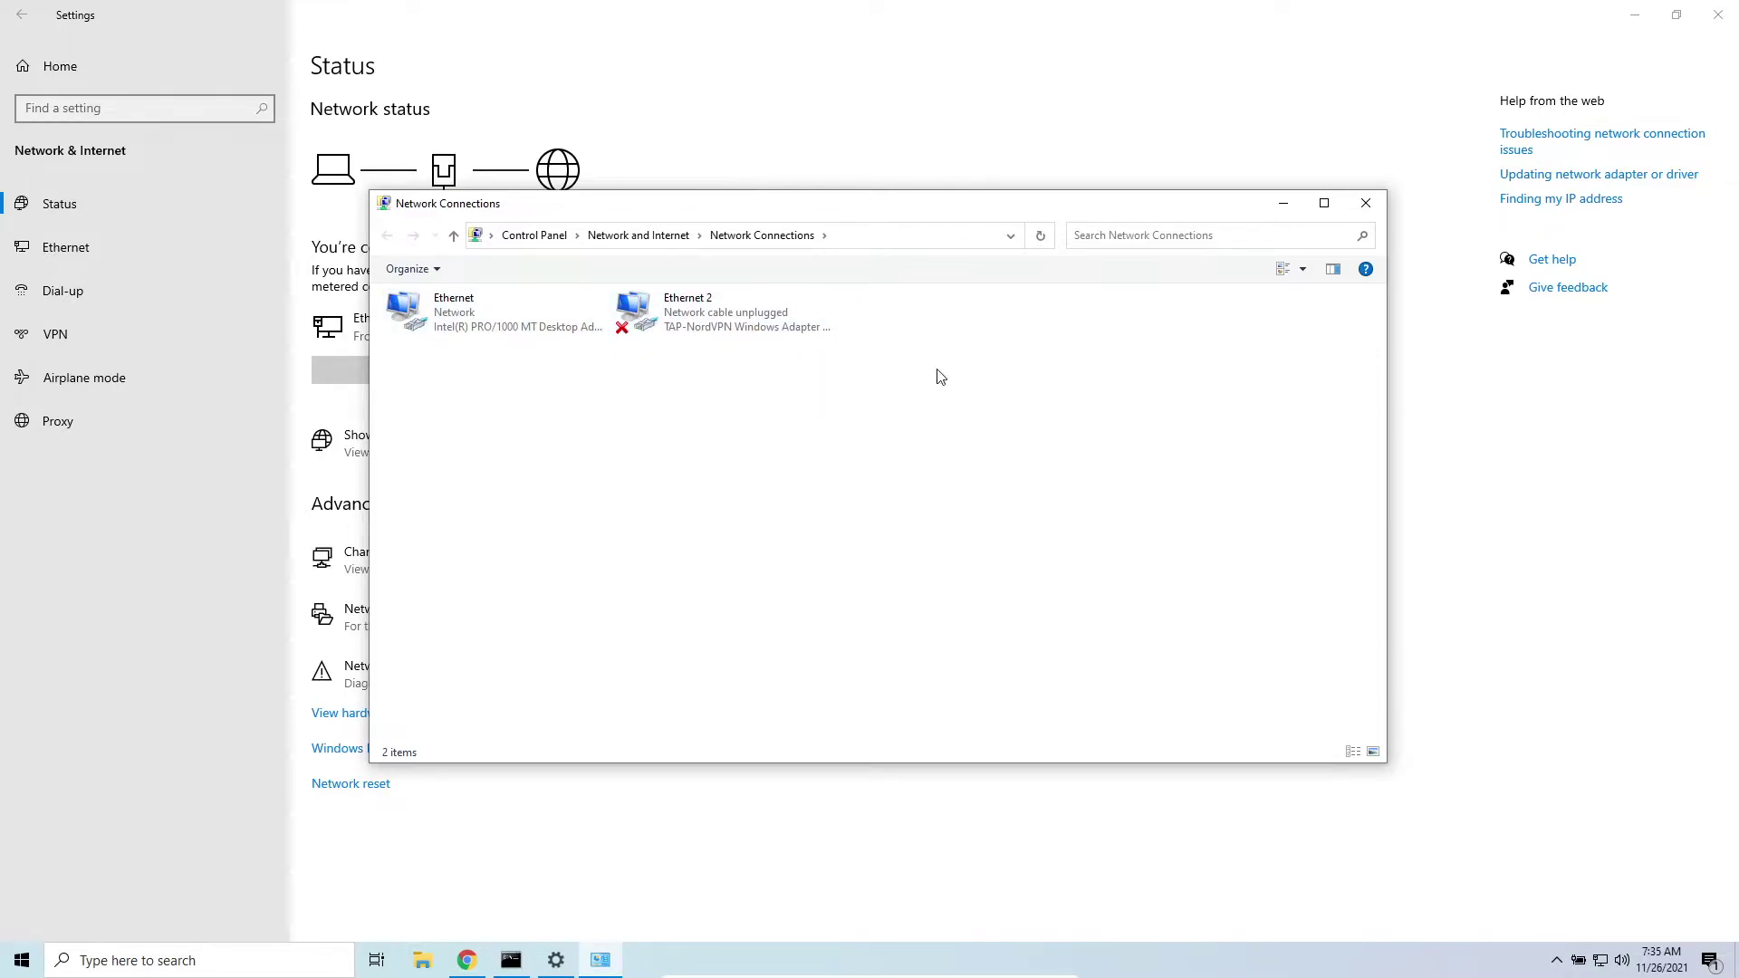
# Step: Open the Ethernet adapter's Properties and select Internet Protocol Version 4 (TCP/IPv4)
pyautogui.click(443, 314)
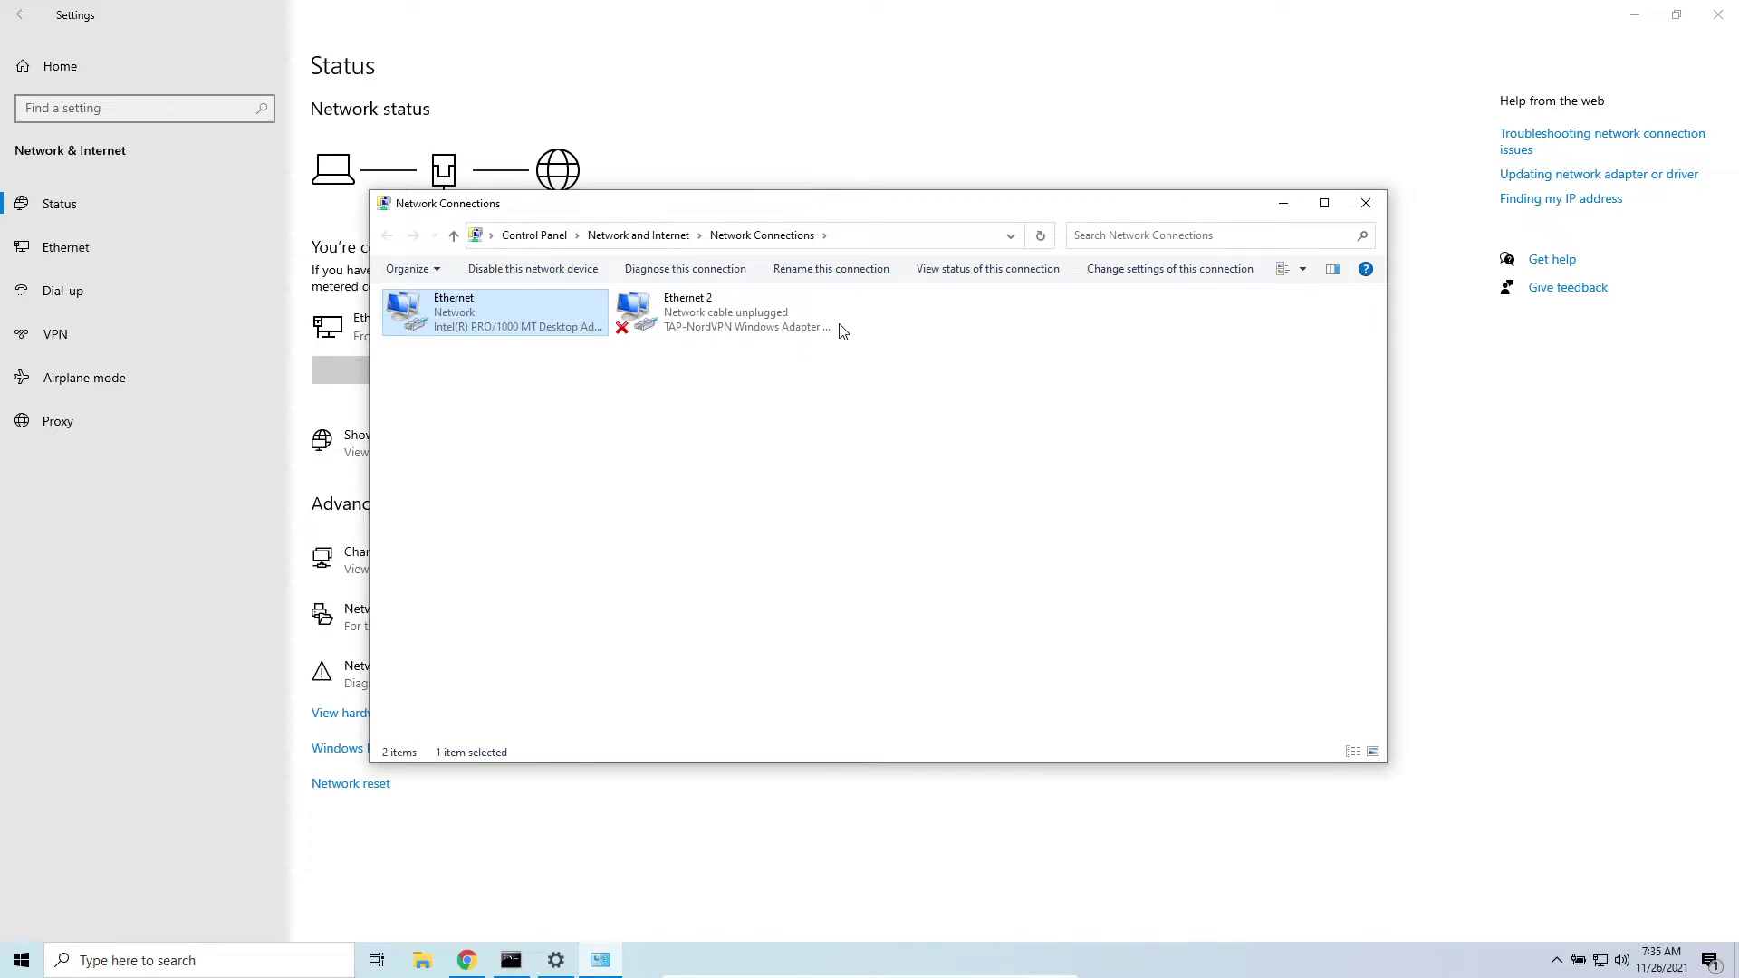
pyautogui.rightClick(448, 314)
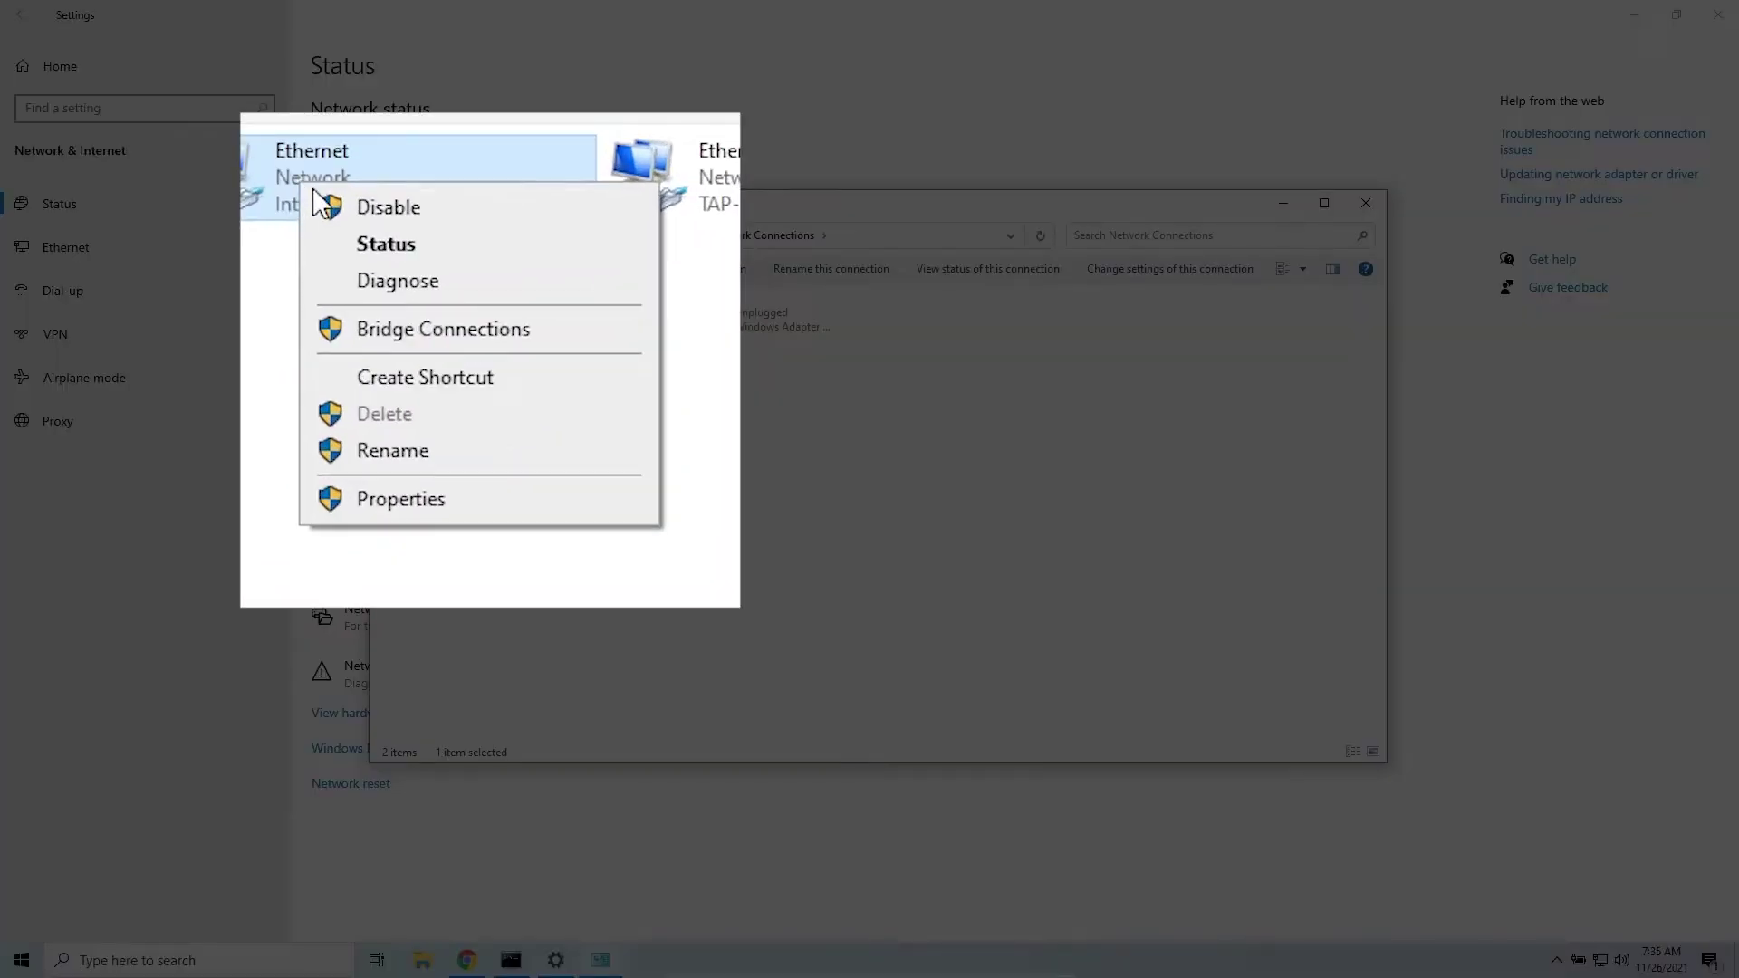
pyautogui.click(507, 517)
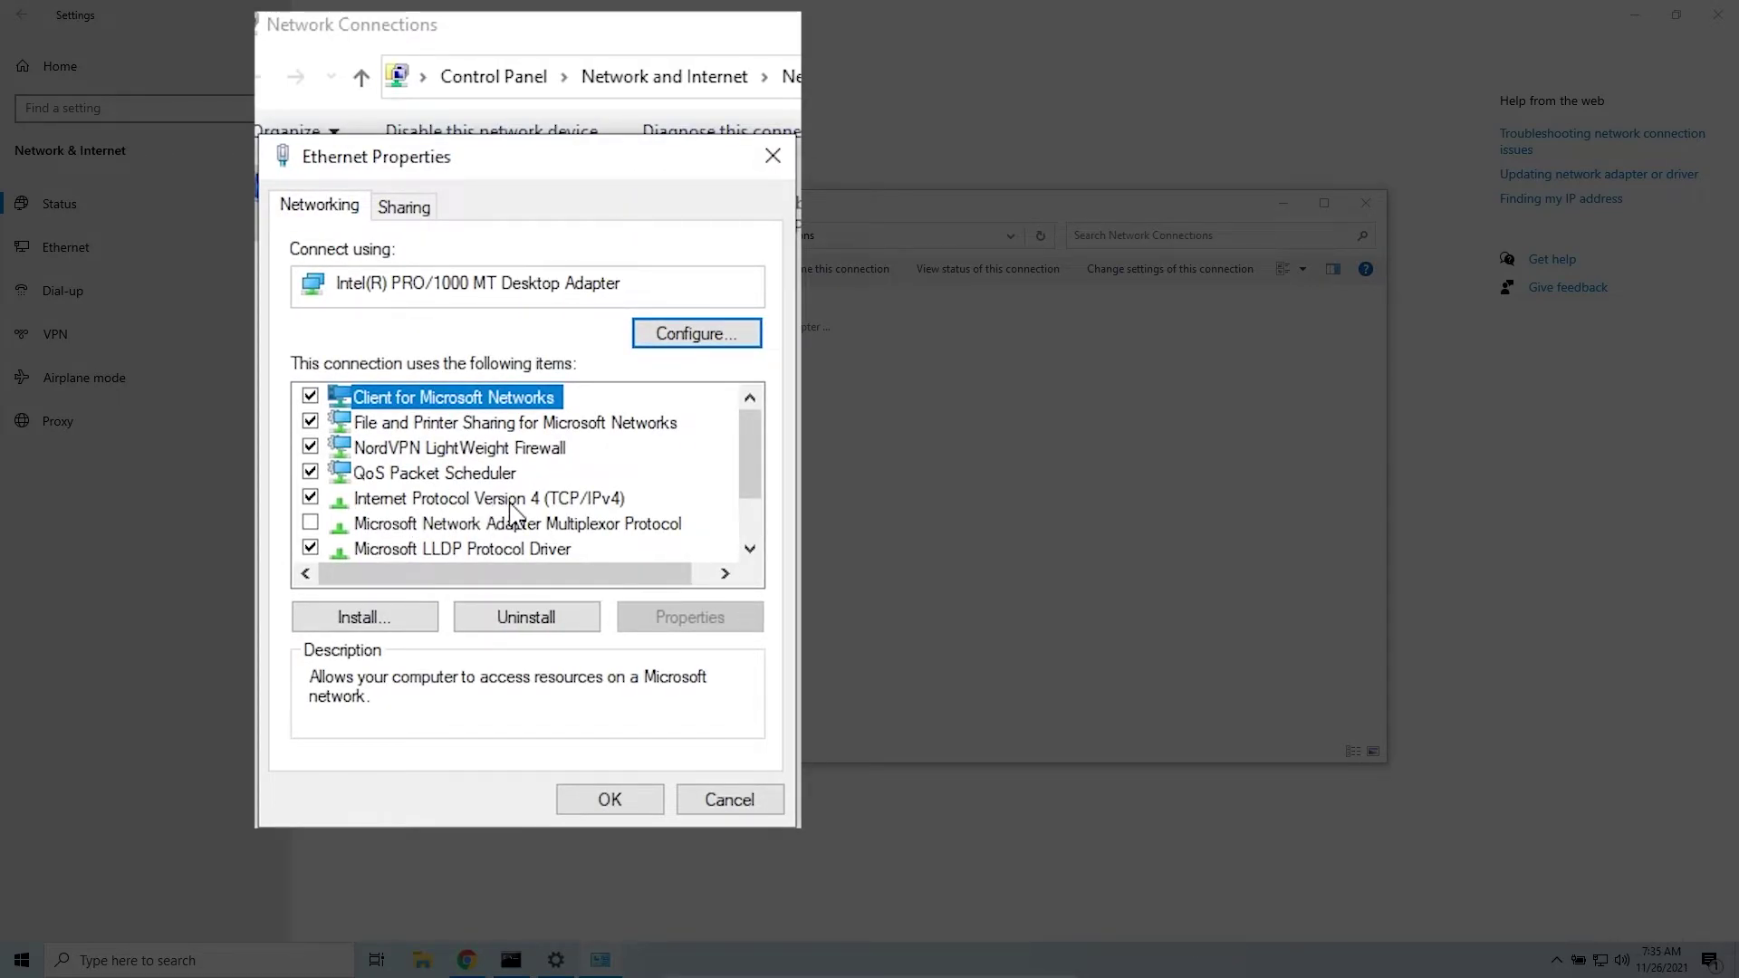
pyautogui.click(508, 501)
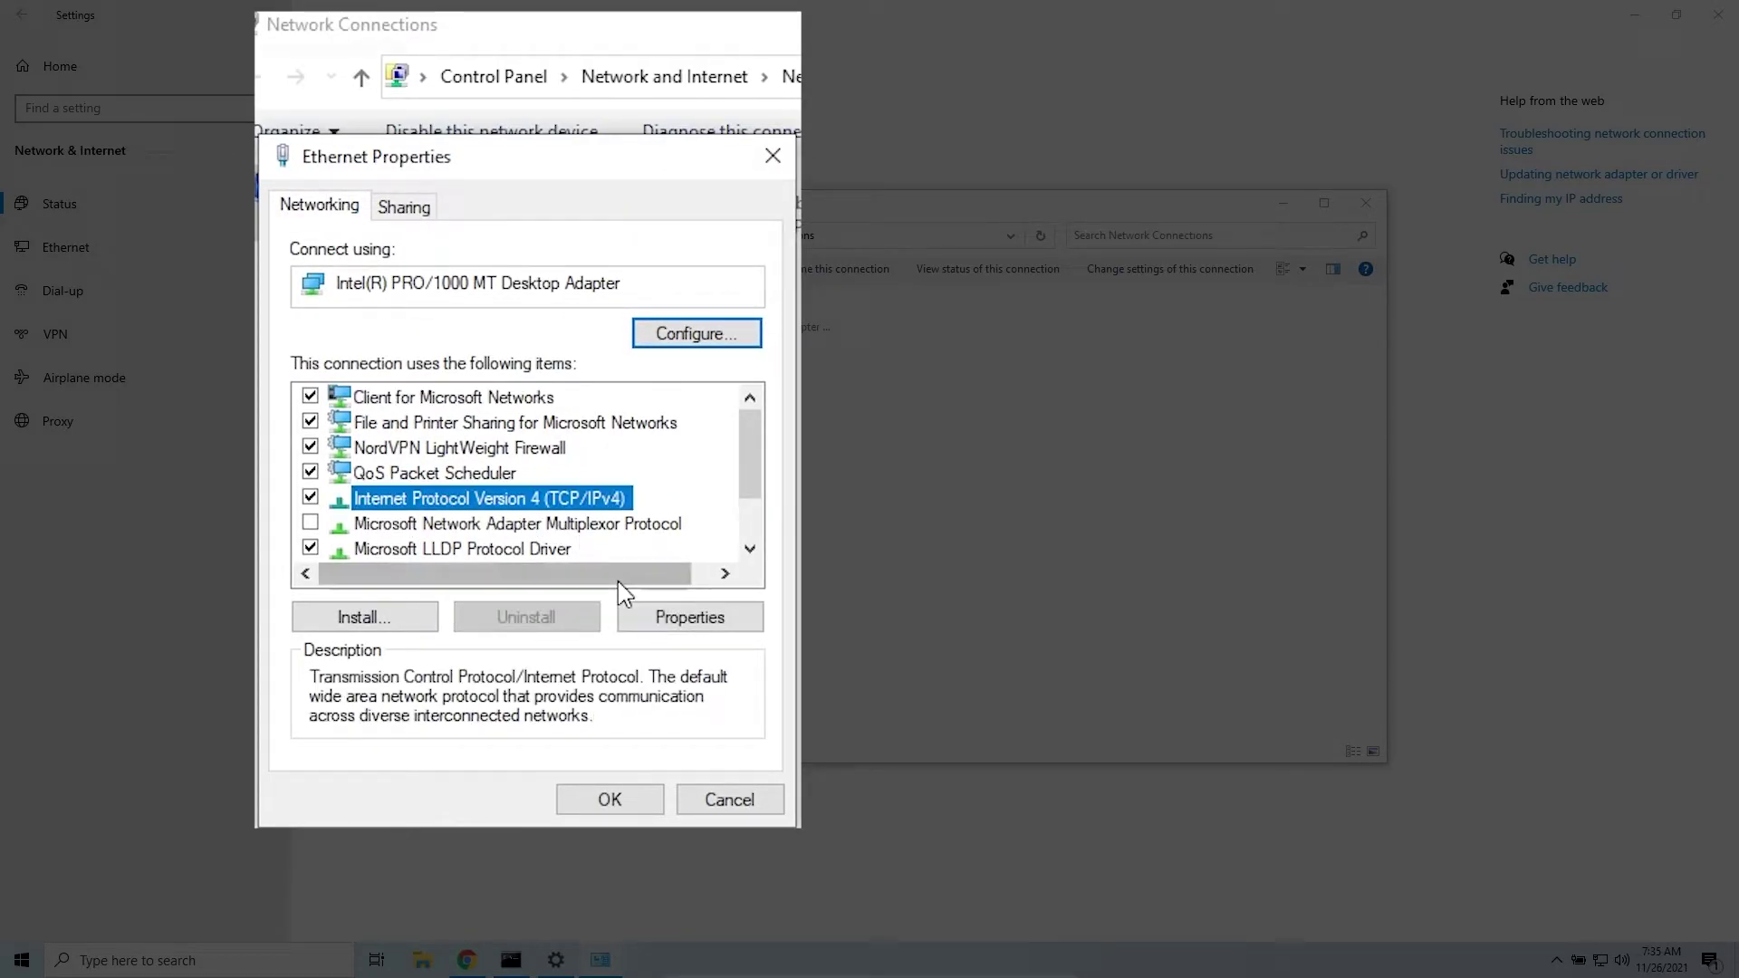
# Step: Switch Ethernet's IPv4 to manual DNS servers and enter 8.8.8.8 and 8.8.4.4
pyautogui.click(683, 631)
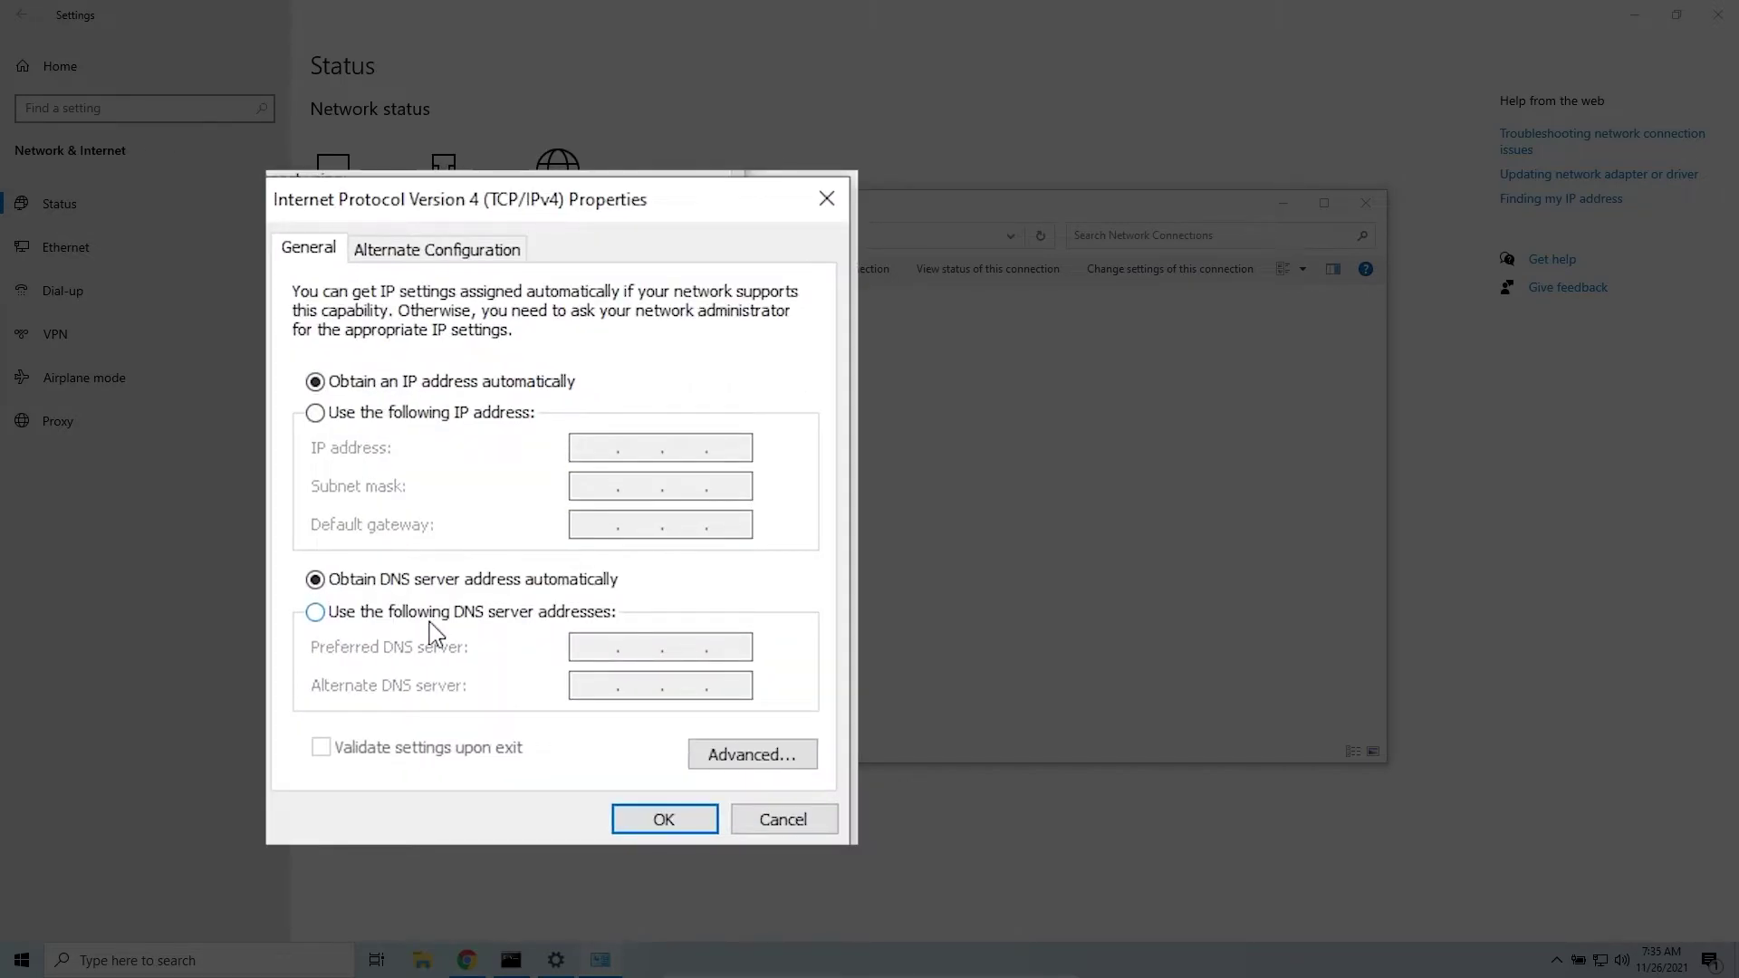
pyautogui.click(315, 612)
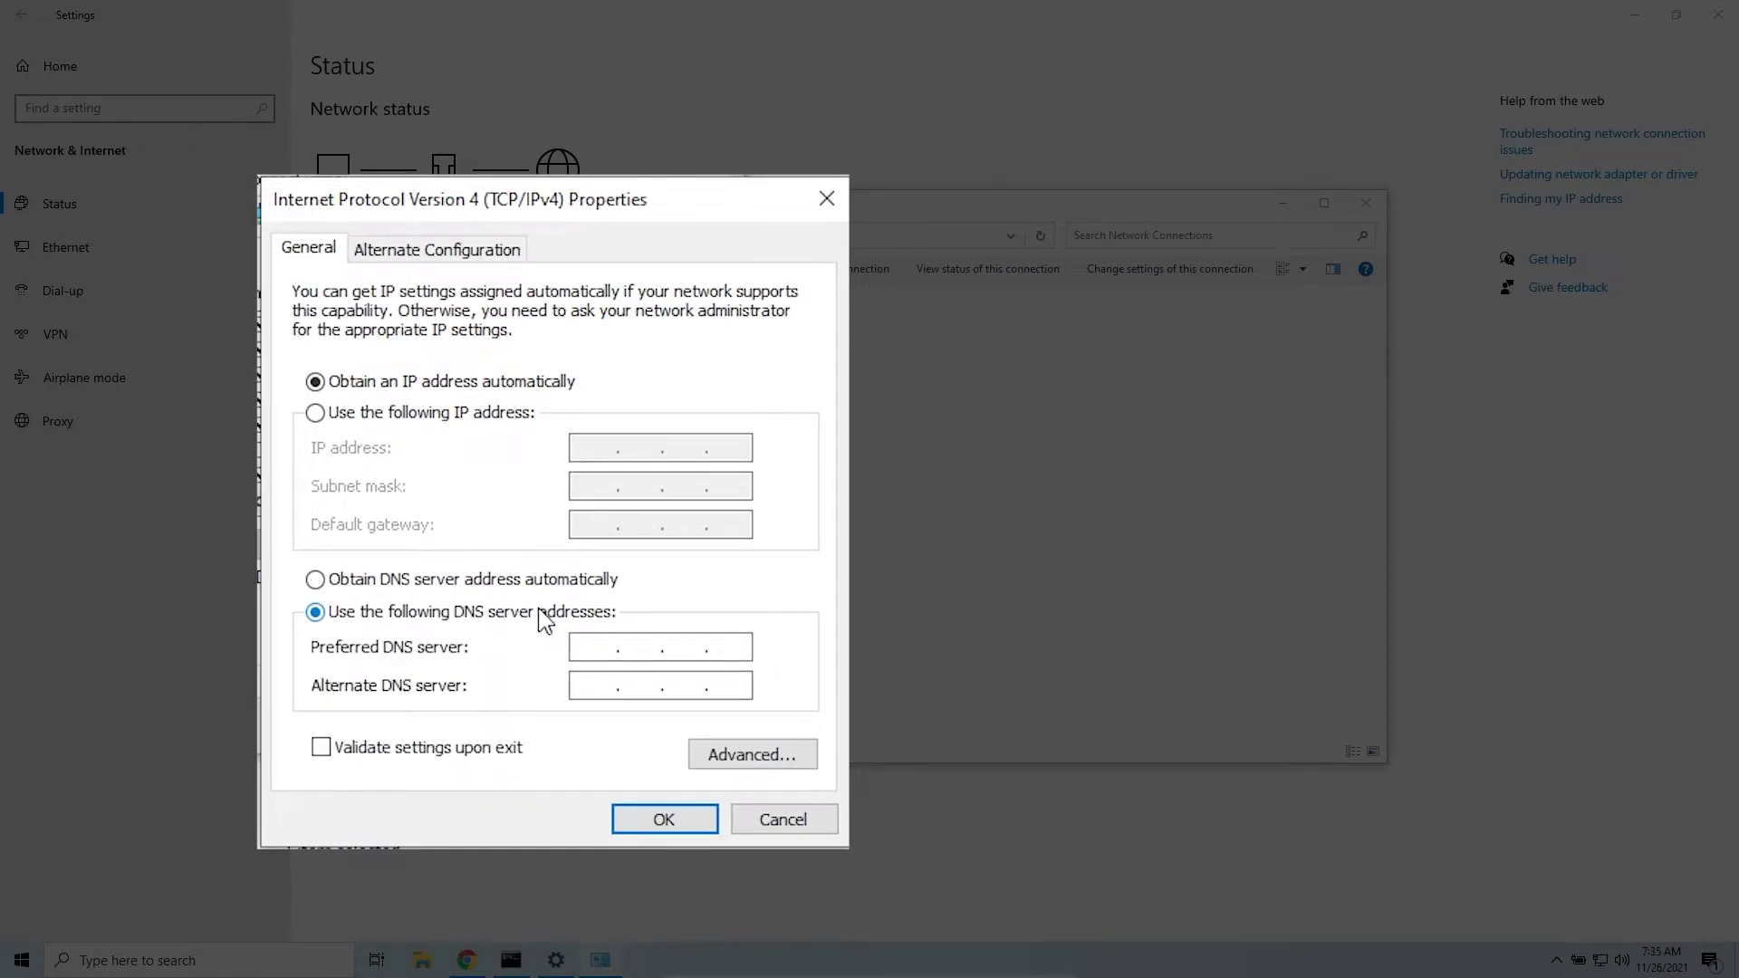
pyautogui.write('8 . . .')
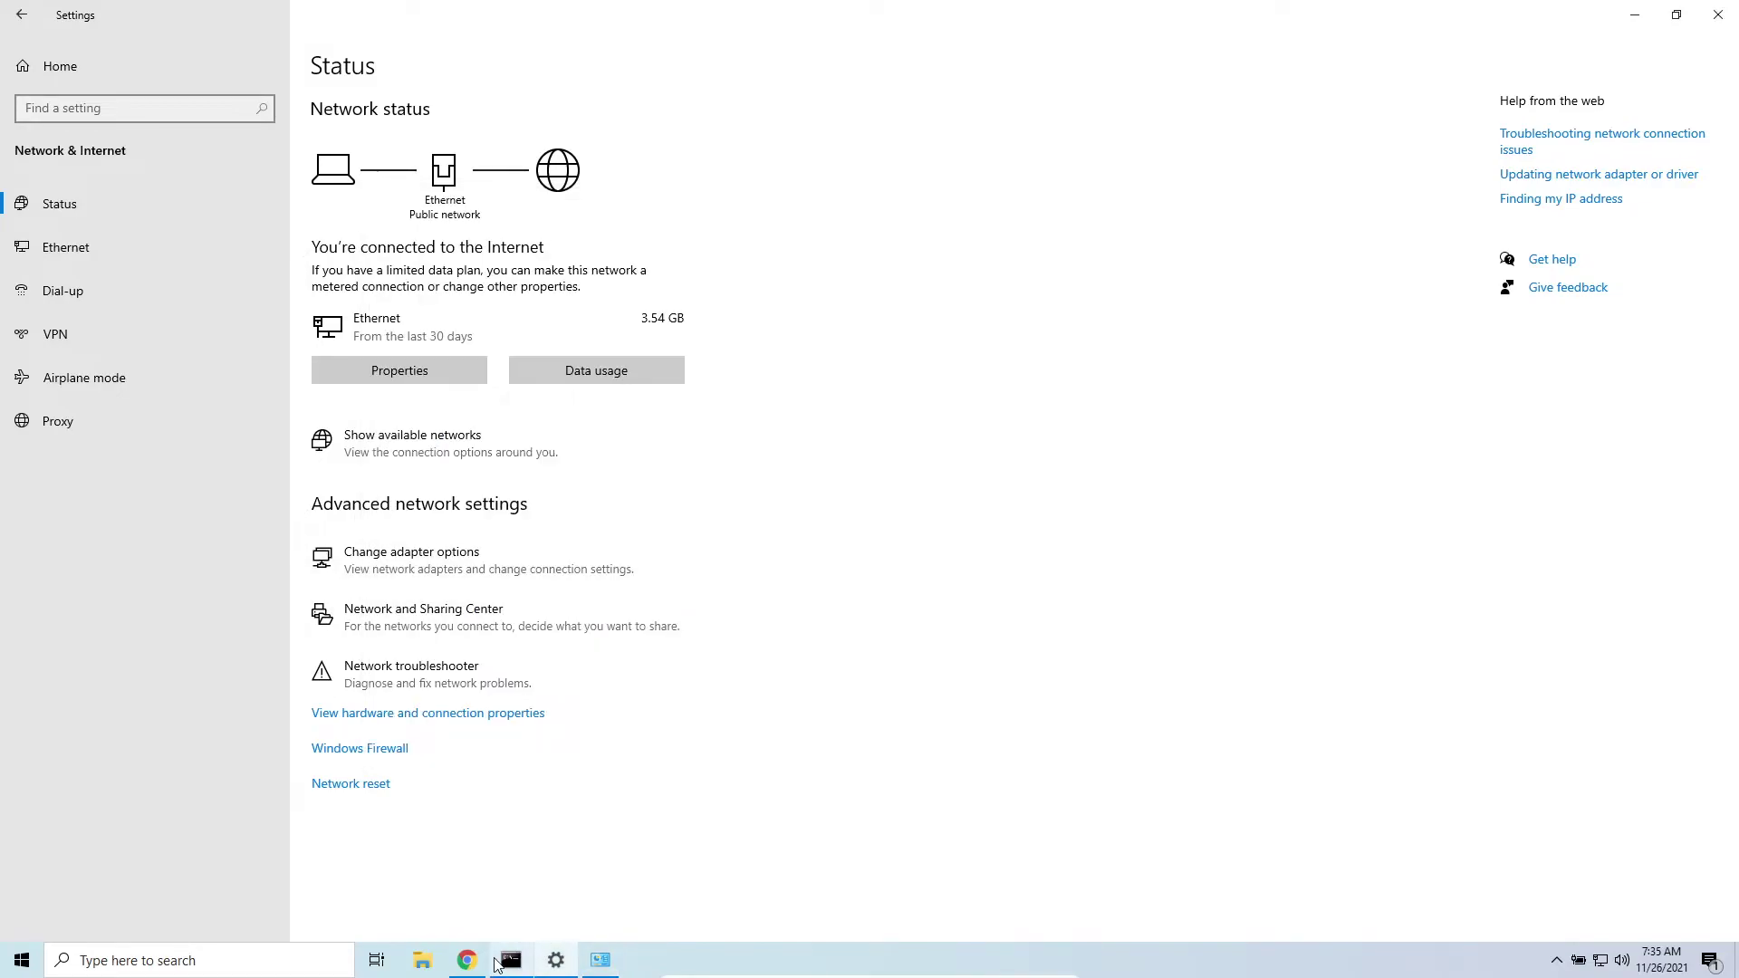
pyautogui.click(466, 960)
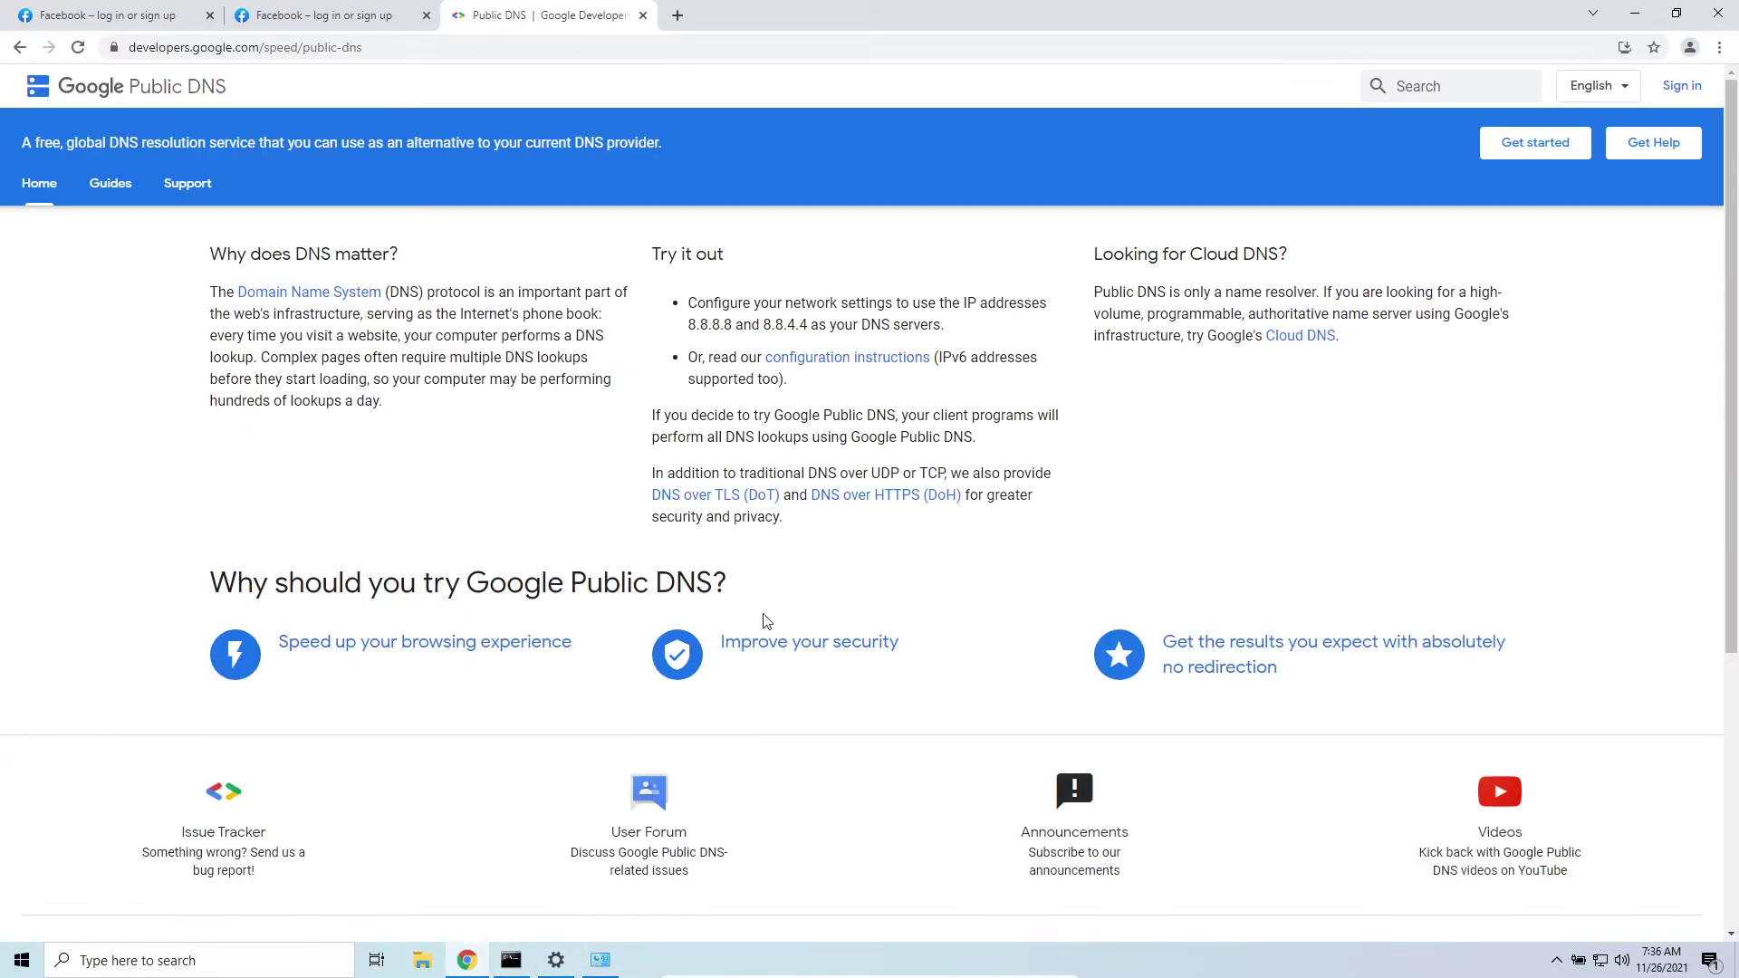
pyautogui.click(602, 959)
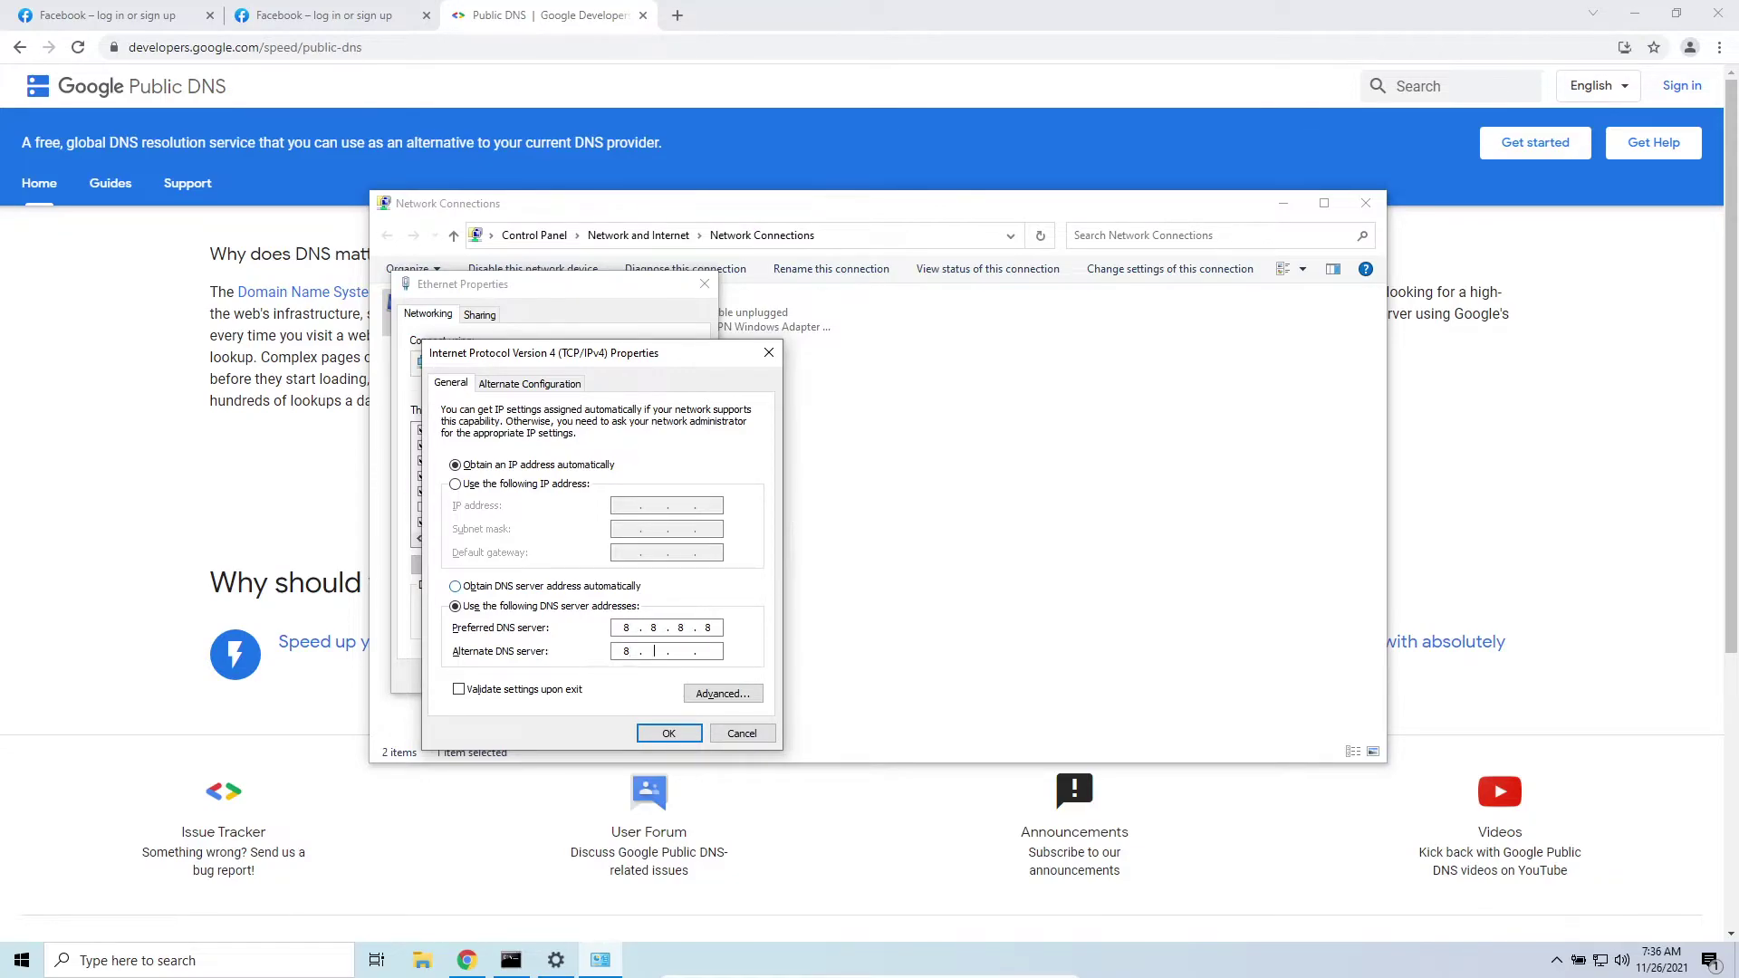
# Step: Confirm the new DNS settings and close the Ethernet adapter's properties
pyautogui.click(671, 733)
pyautogui.click(617, 685)
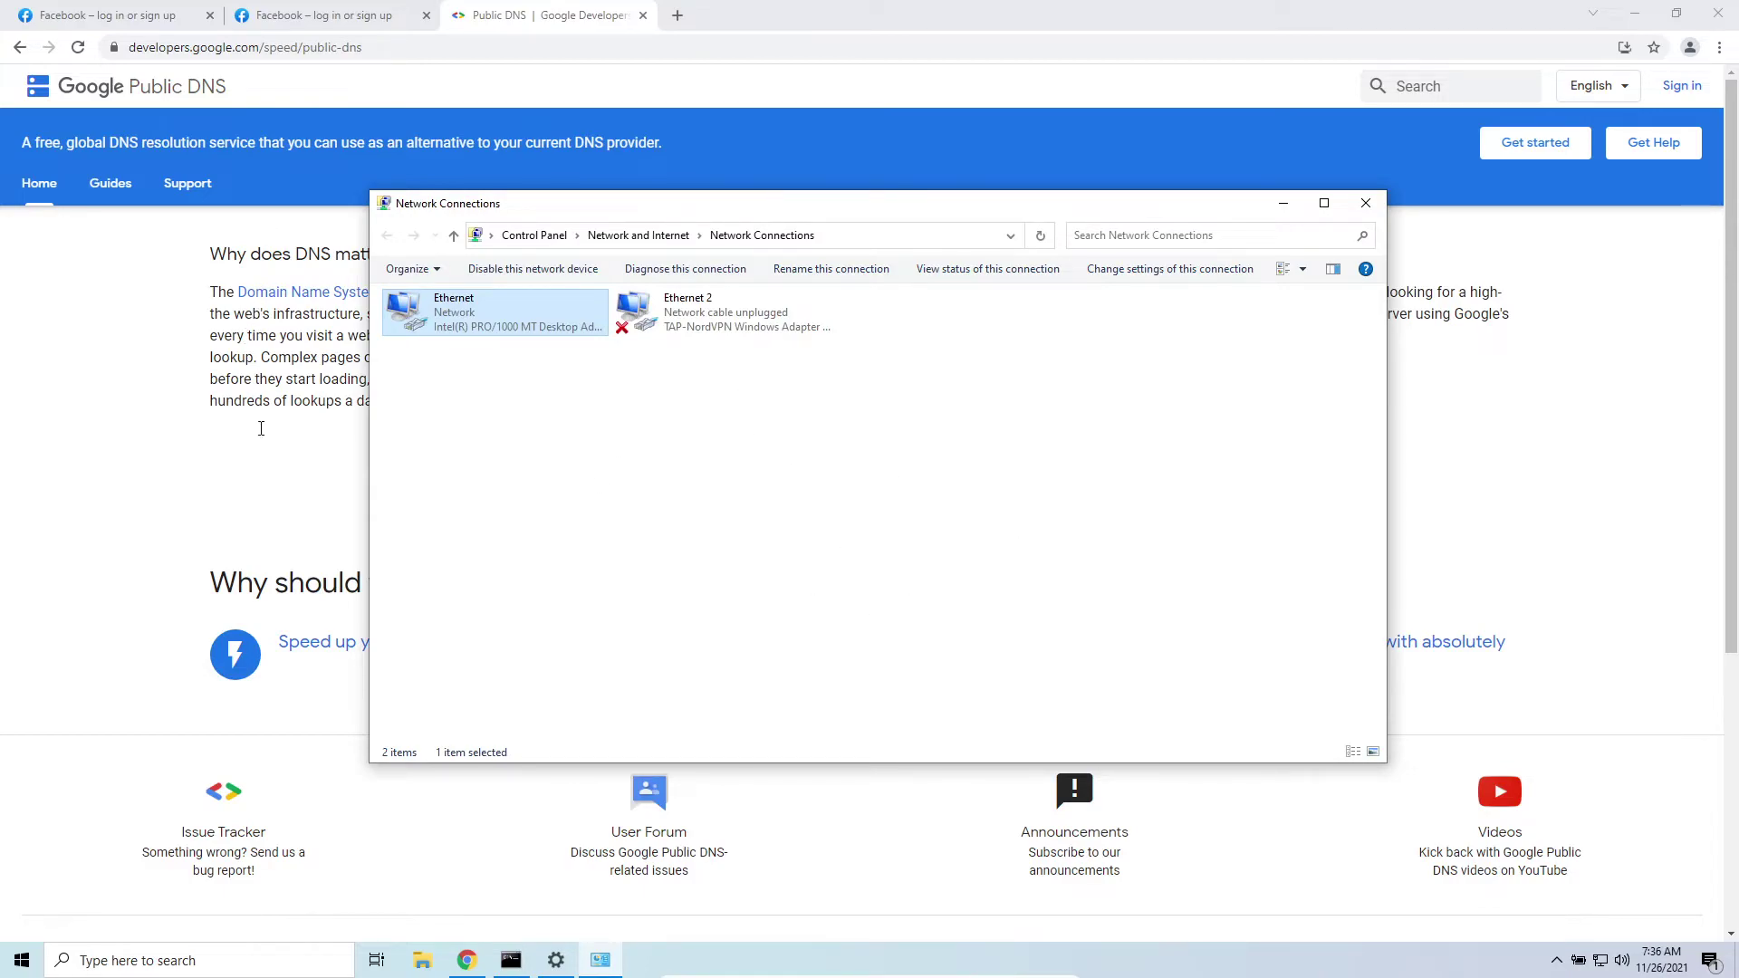
pyautogui.click(273, 489)
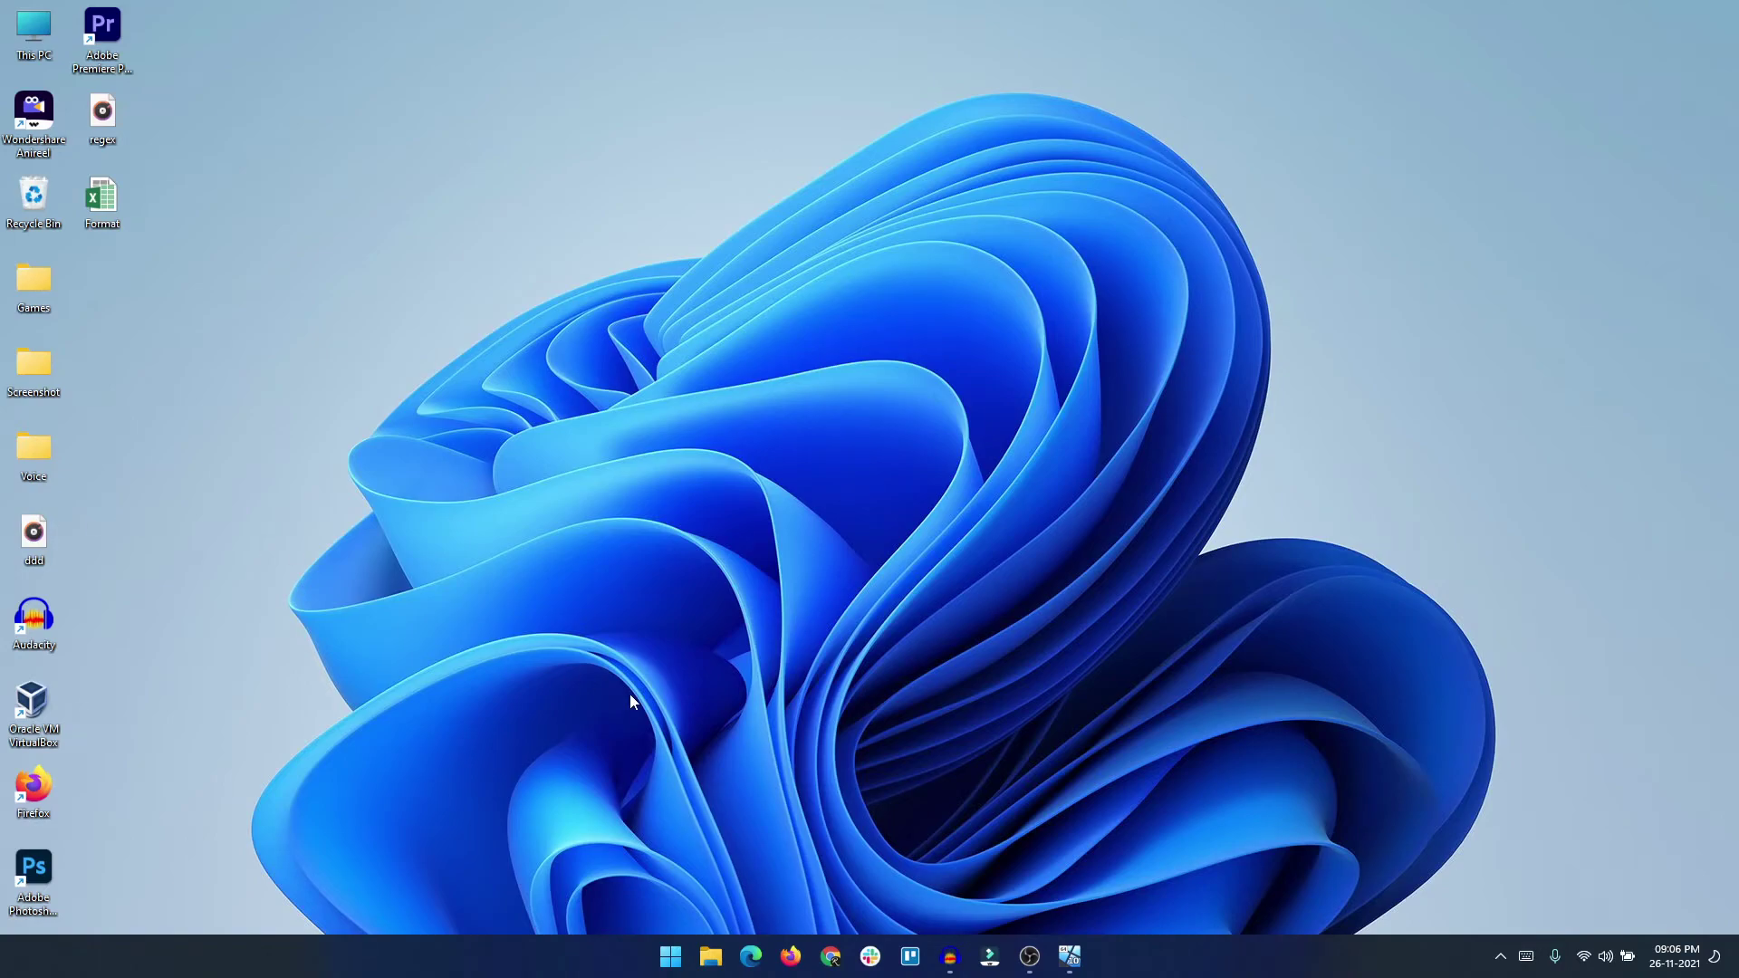
# Step: Open Settings > Network & internet > Advanced network settings to list all six adapters, including Wi-Fi
pyautogui.rightClick(667, 962)
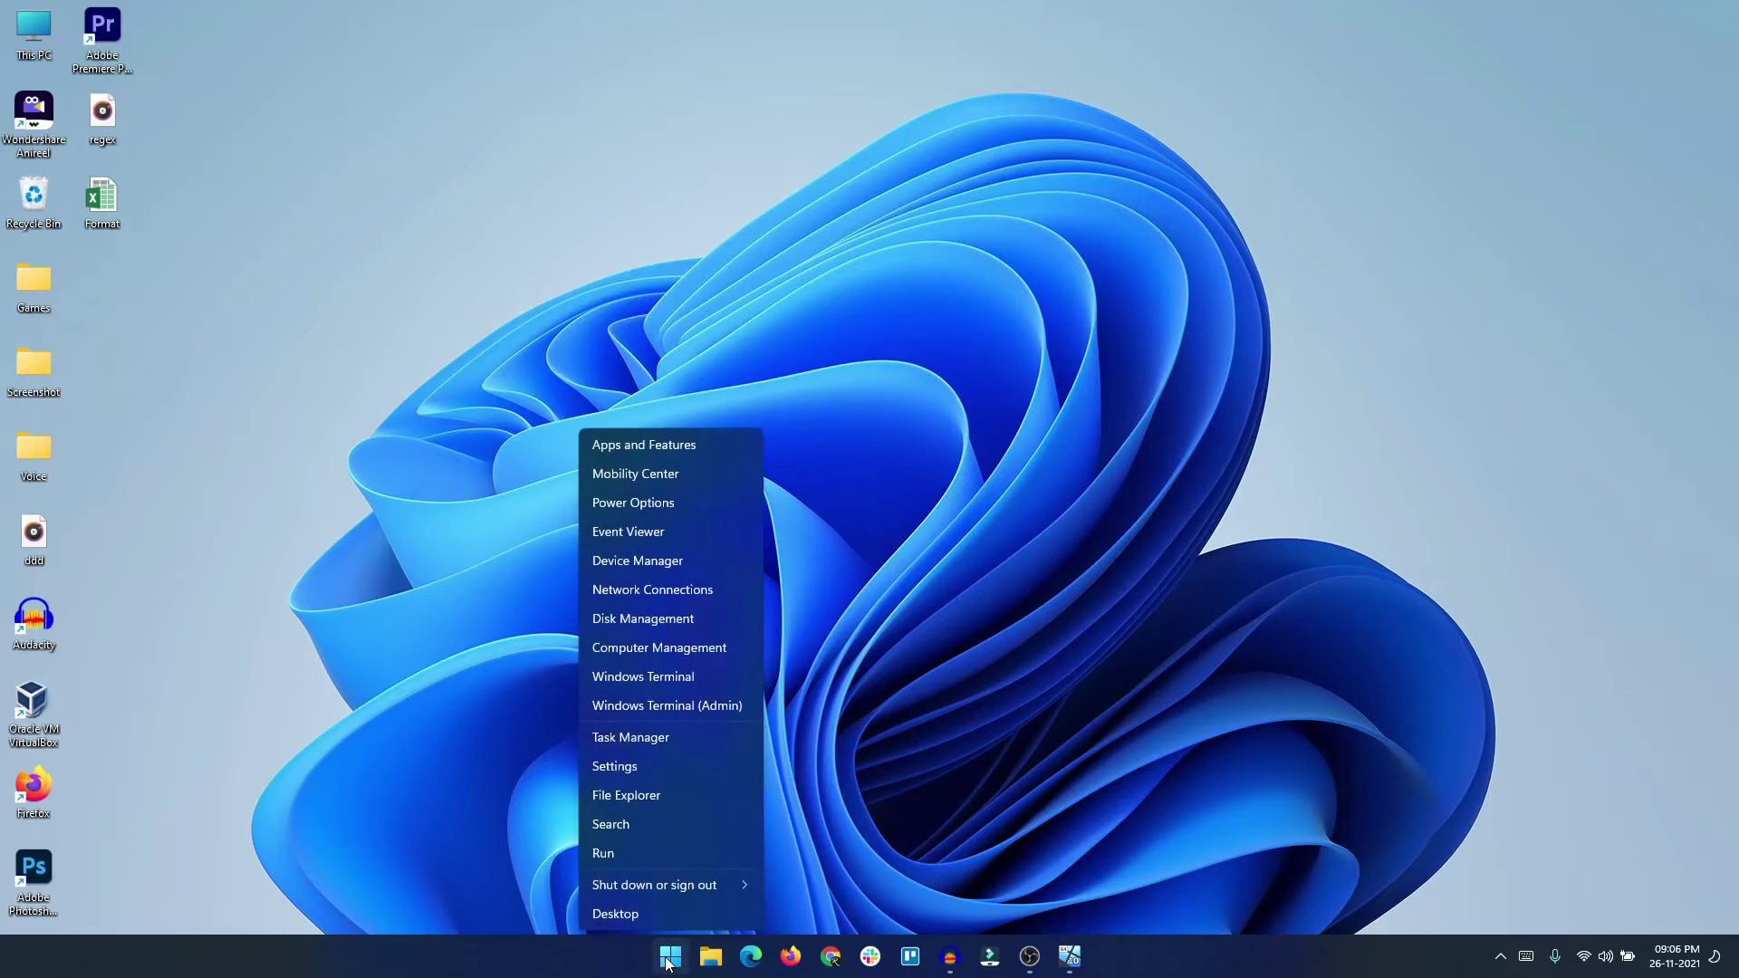
pyautogui.click(648, 768)
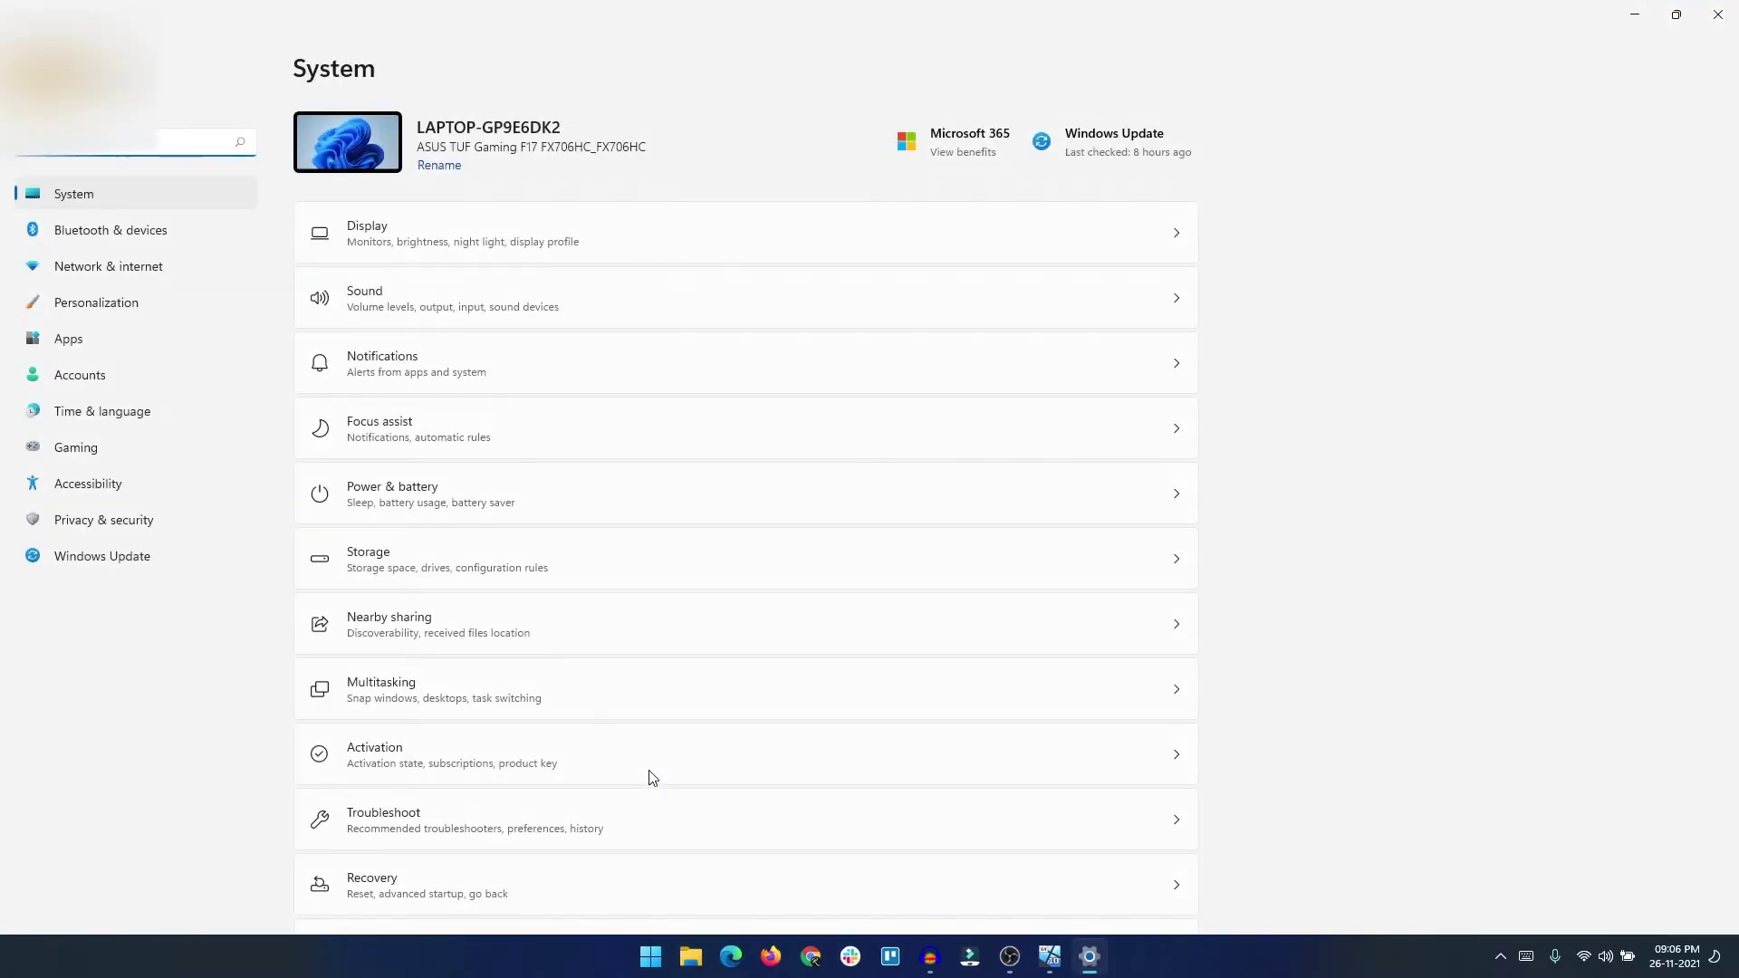
pyautogui.click(121, 274)
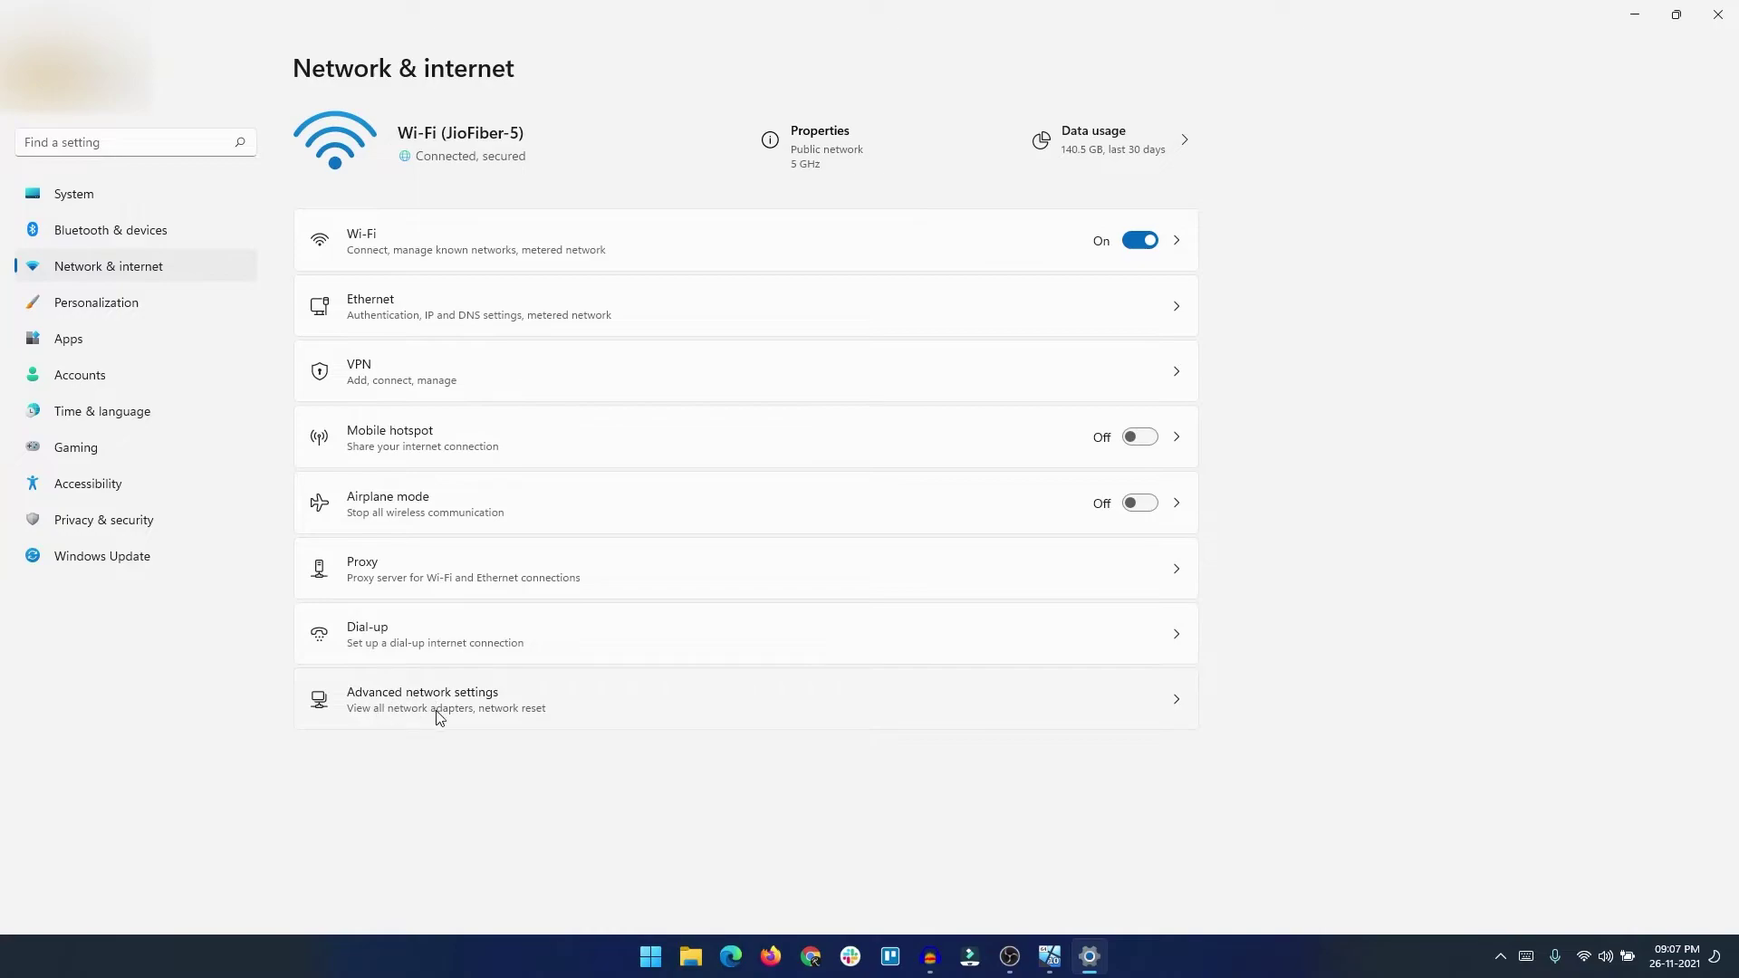
pyautogui.click(580, 711)
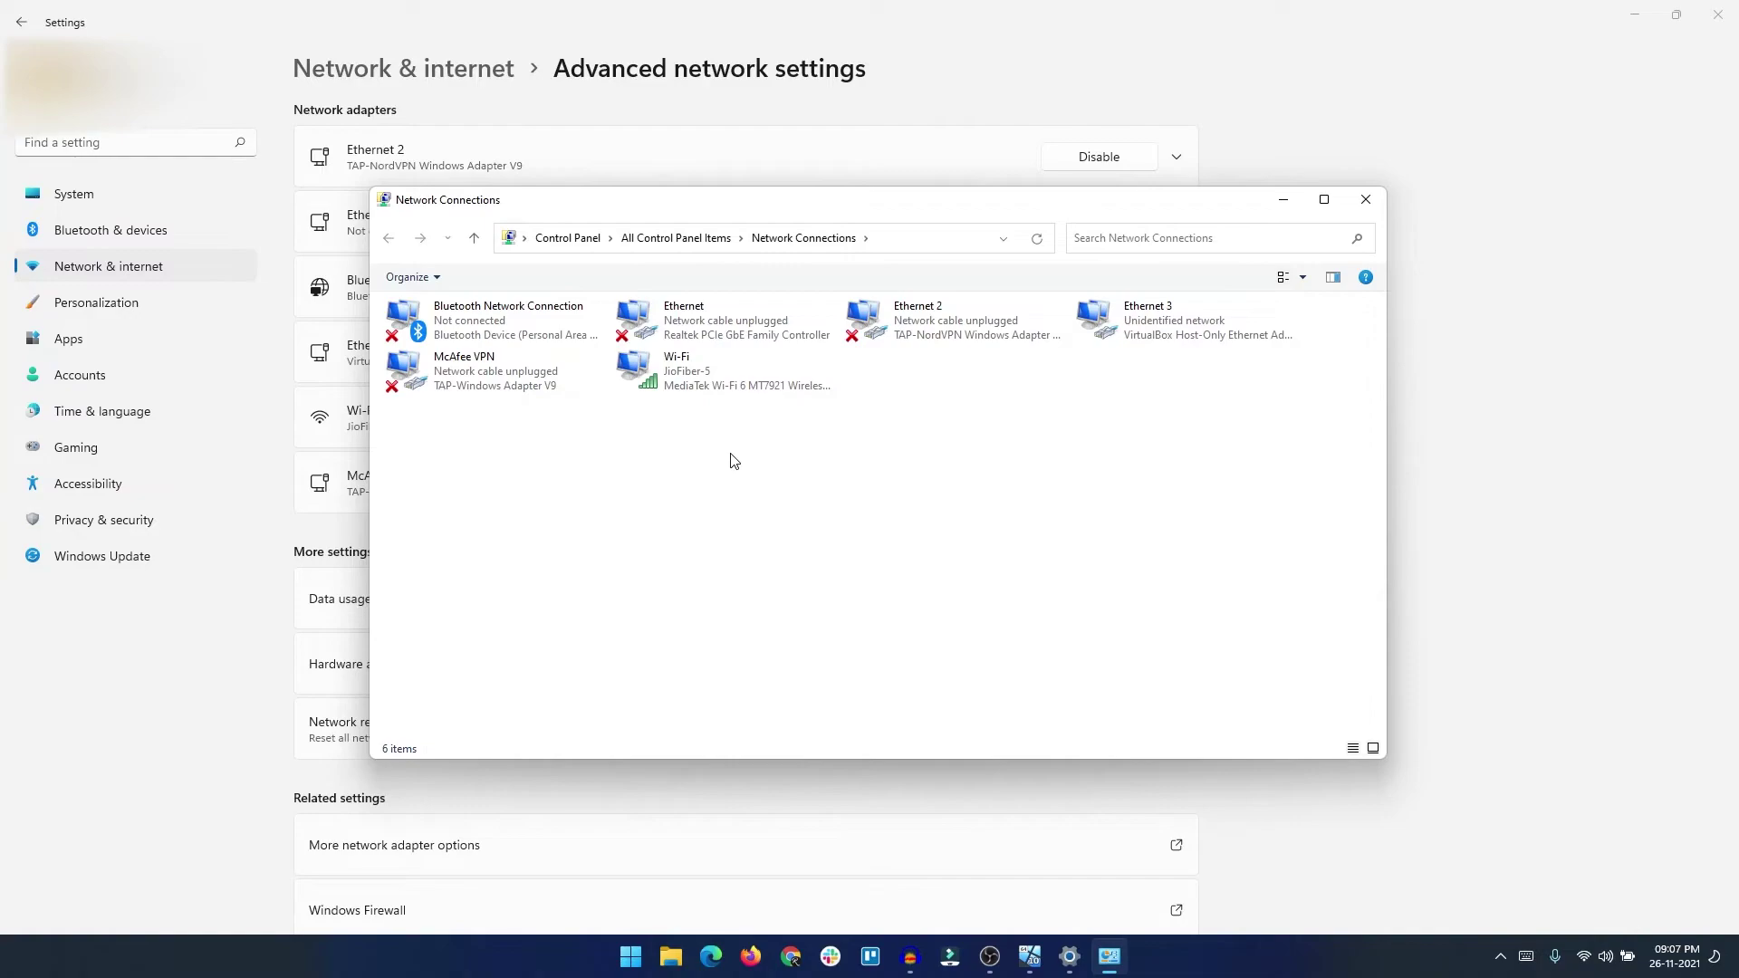
# Step: Open the Wi-Fi adapter's Internet Protocol Version 4 (TCP/IPv4) properties
pyautogui.rightClick(666, 375)
pyautogui.click(705, 561)
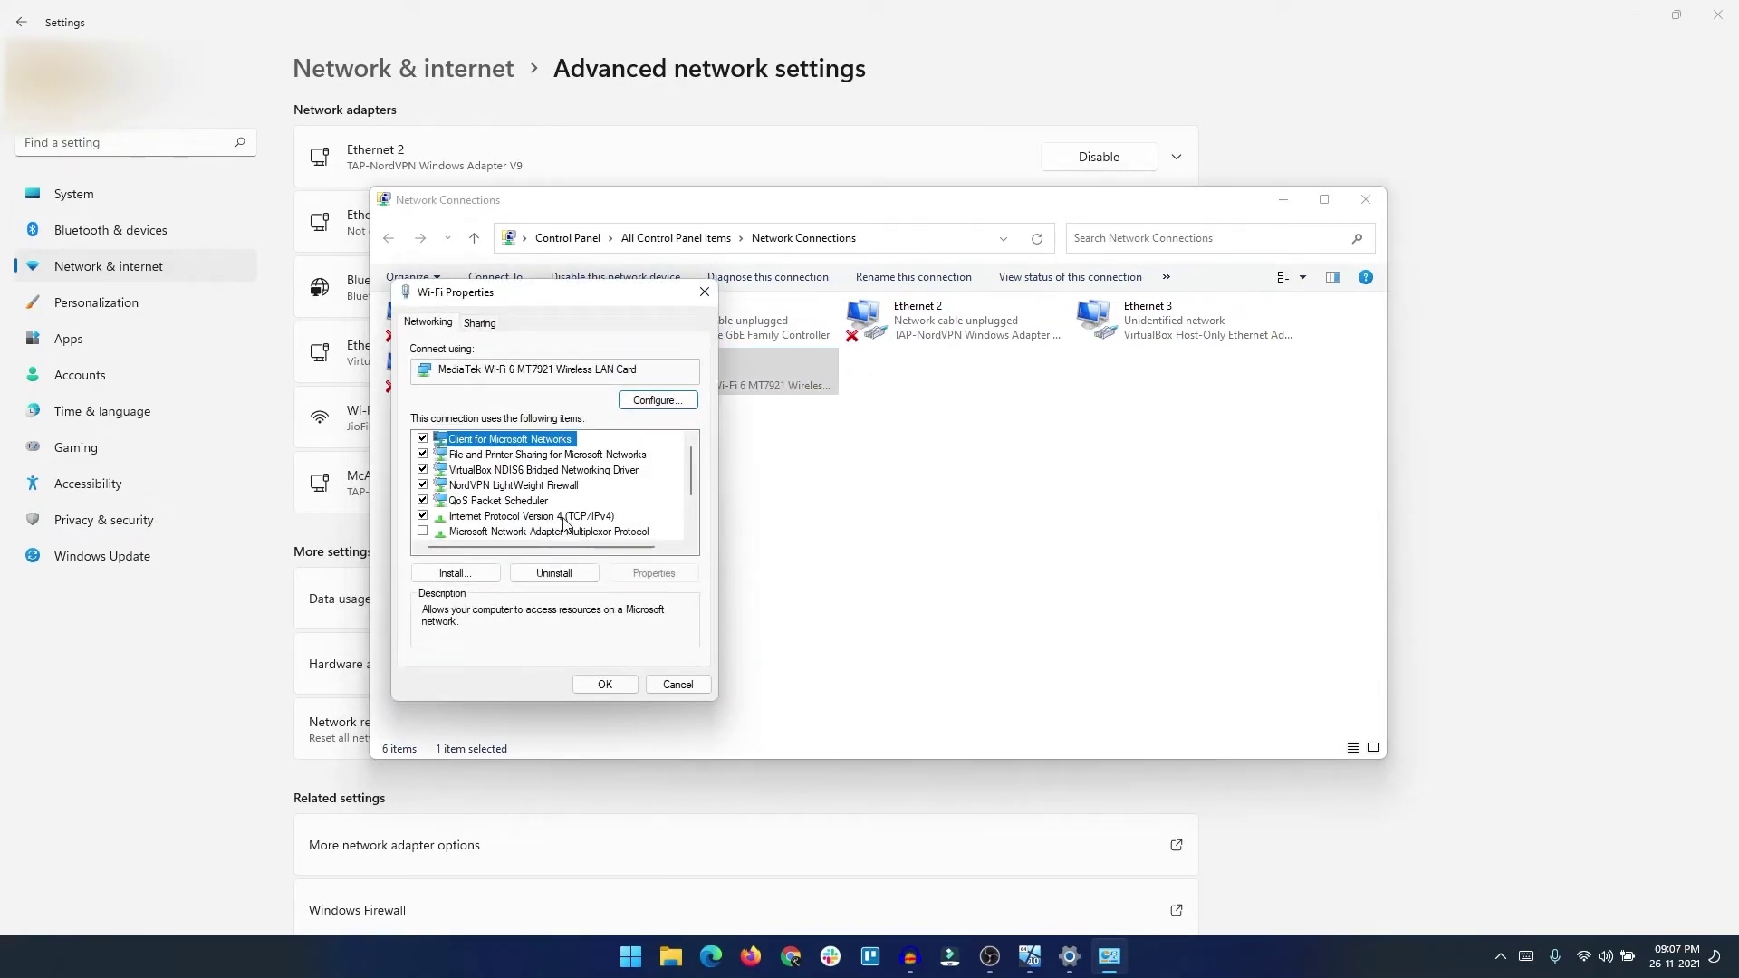
pyautogui.click(564, 518)
pyautogui.click(640, 576)
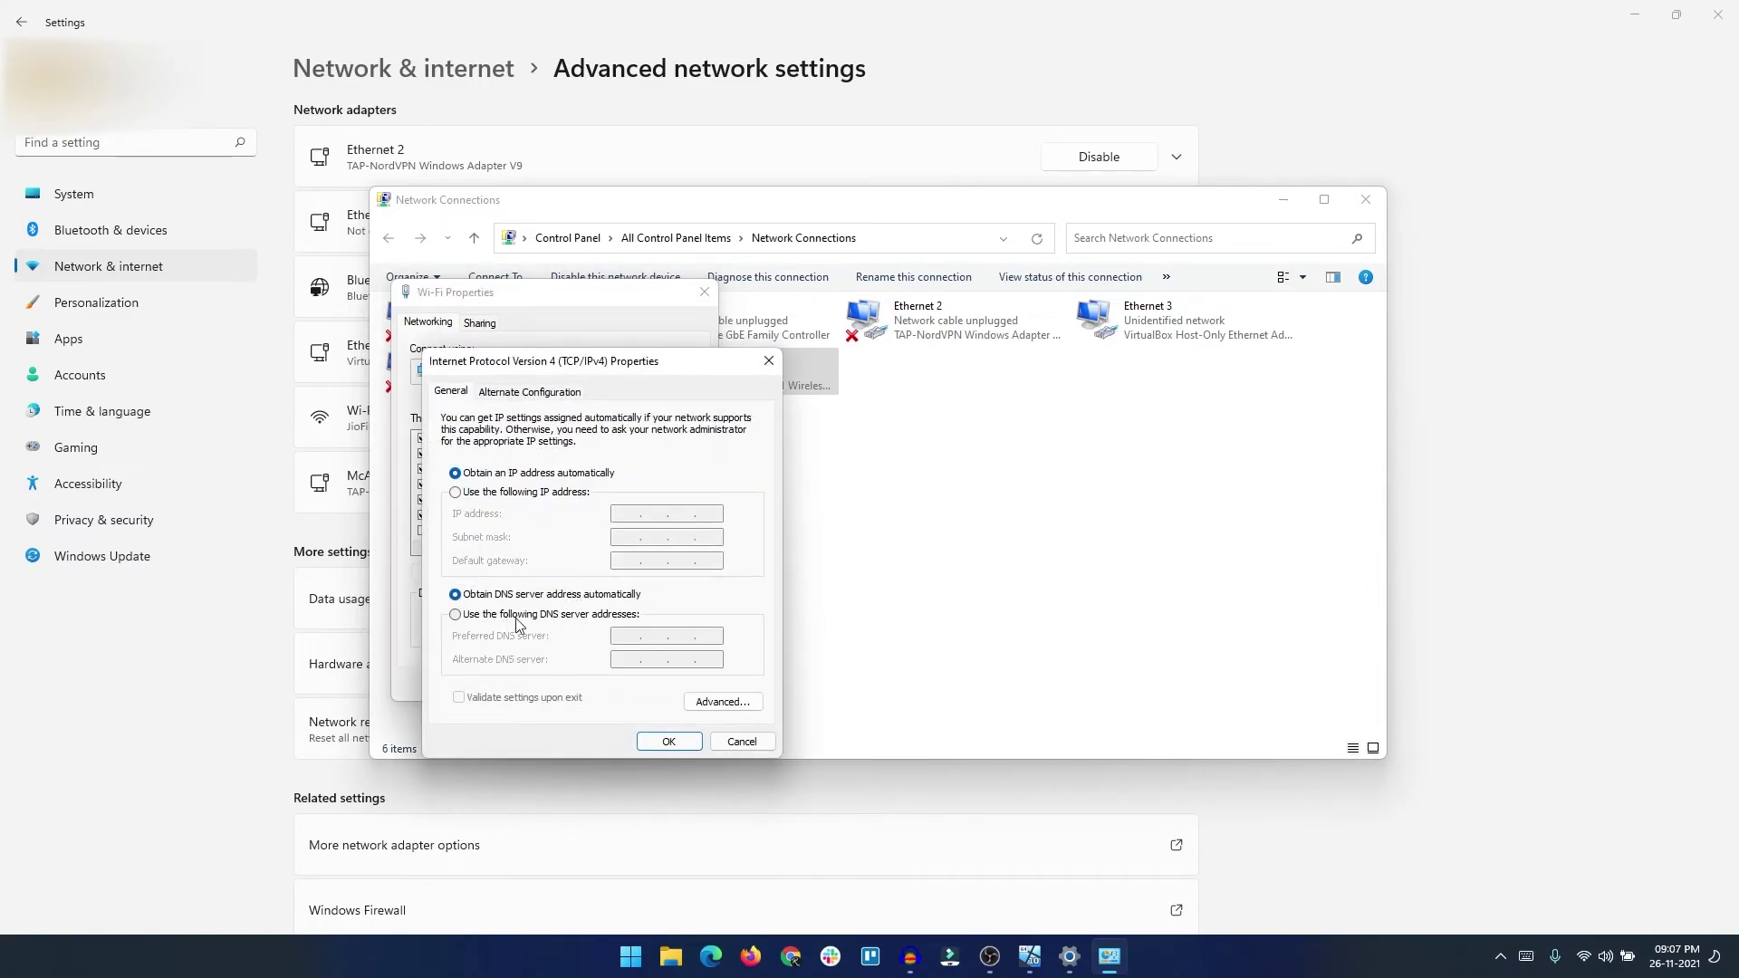
# Step: Set Wi-Fi's DNS servers manually to 8.8.8.8 and 8.8.4.4, then confirm and close
pyautogui.click(536, 615)
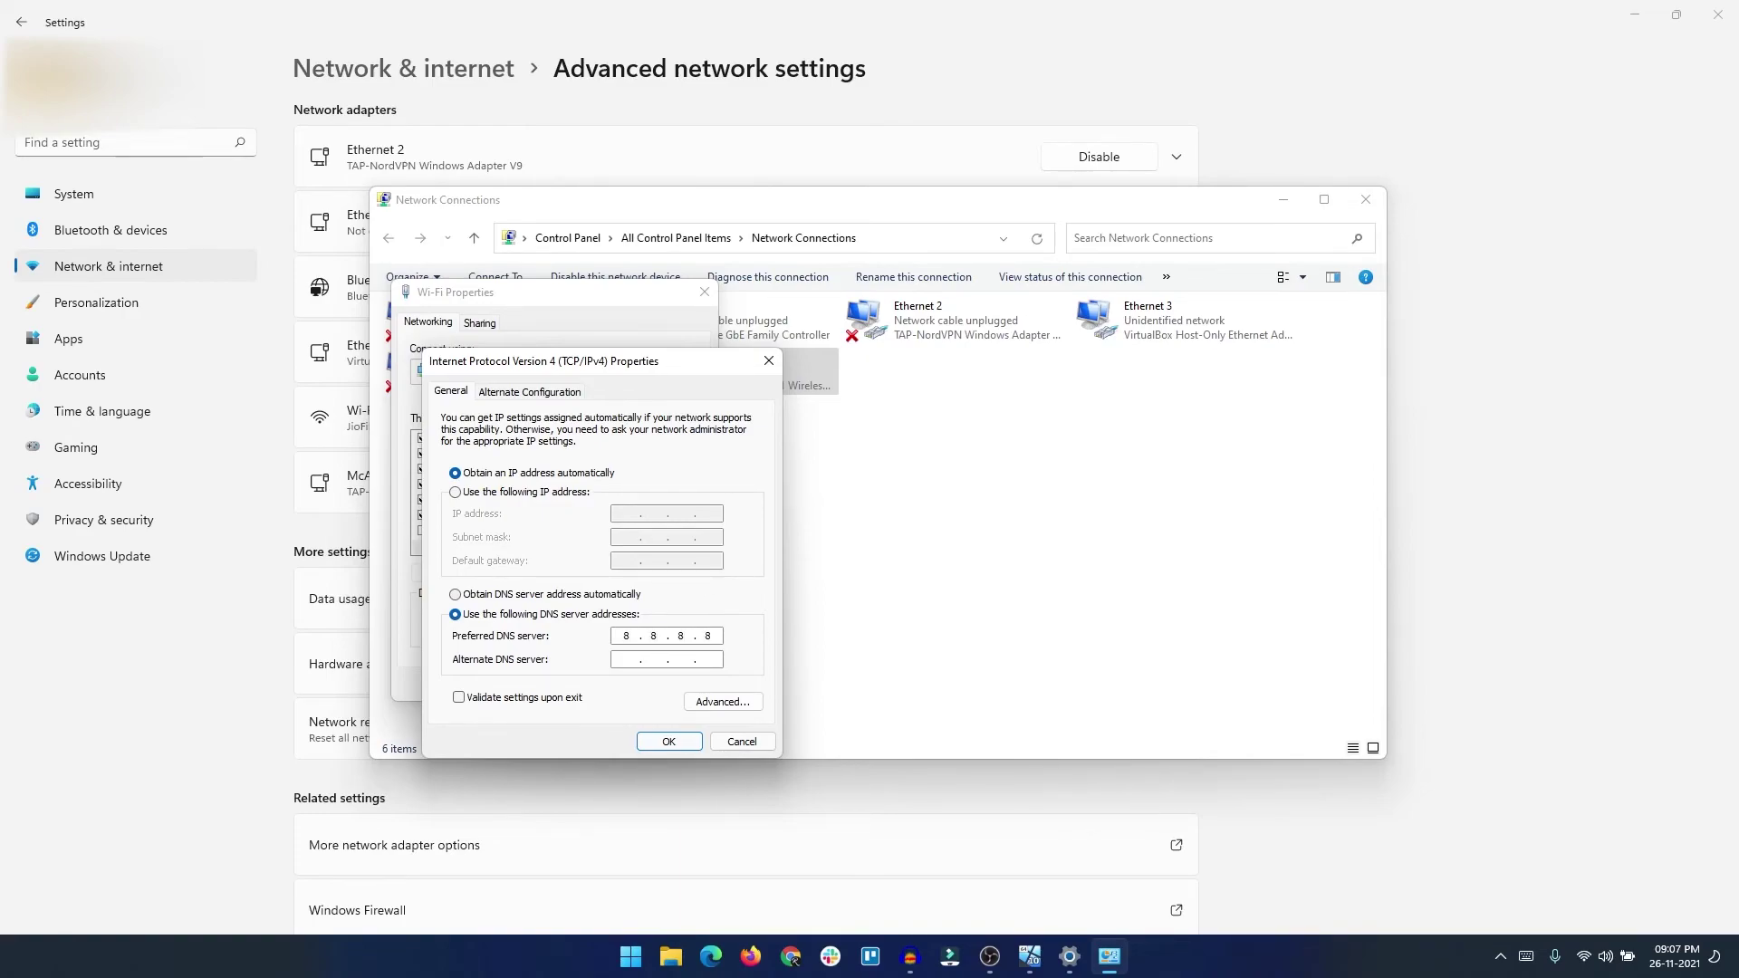
pyautogui.write('8.8.4.4')
pyautogui.click(669, 741)
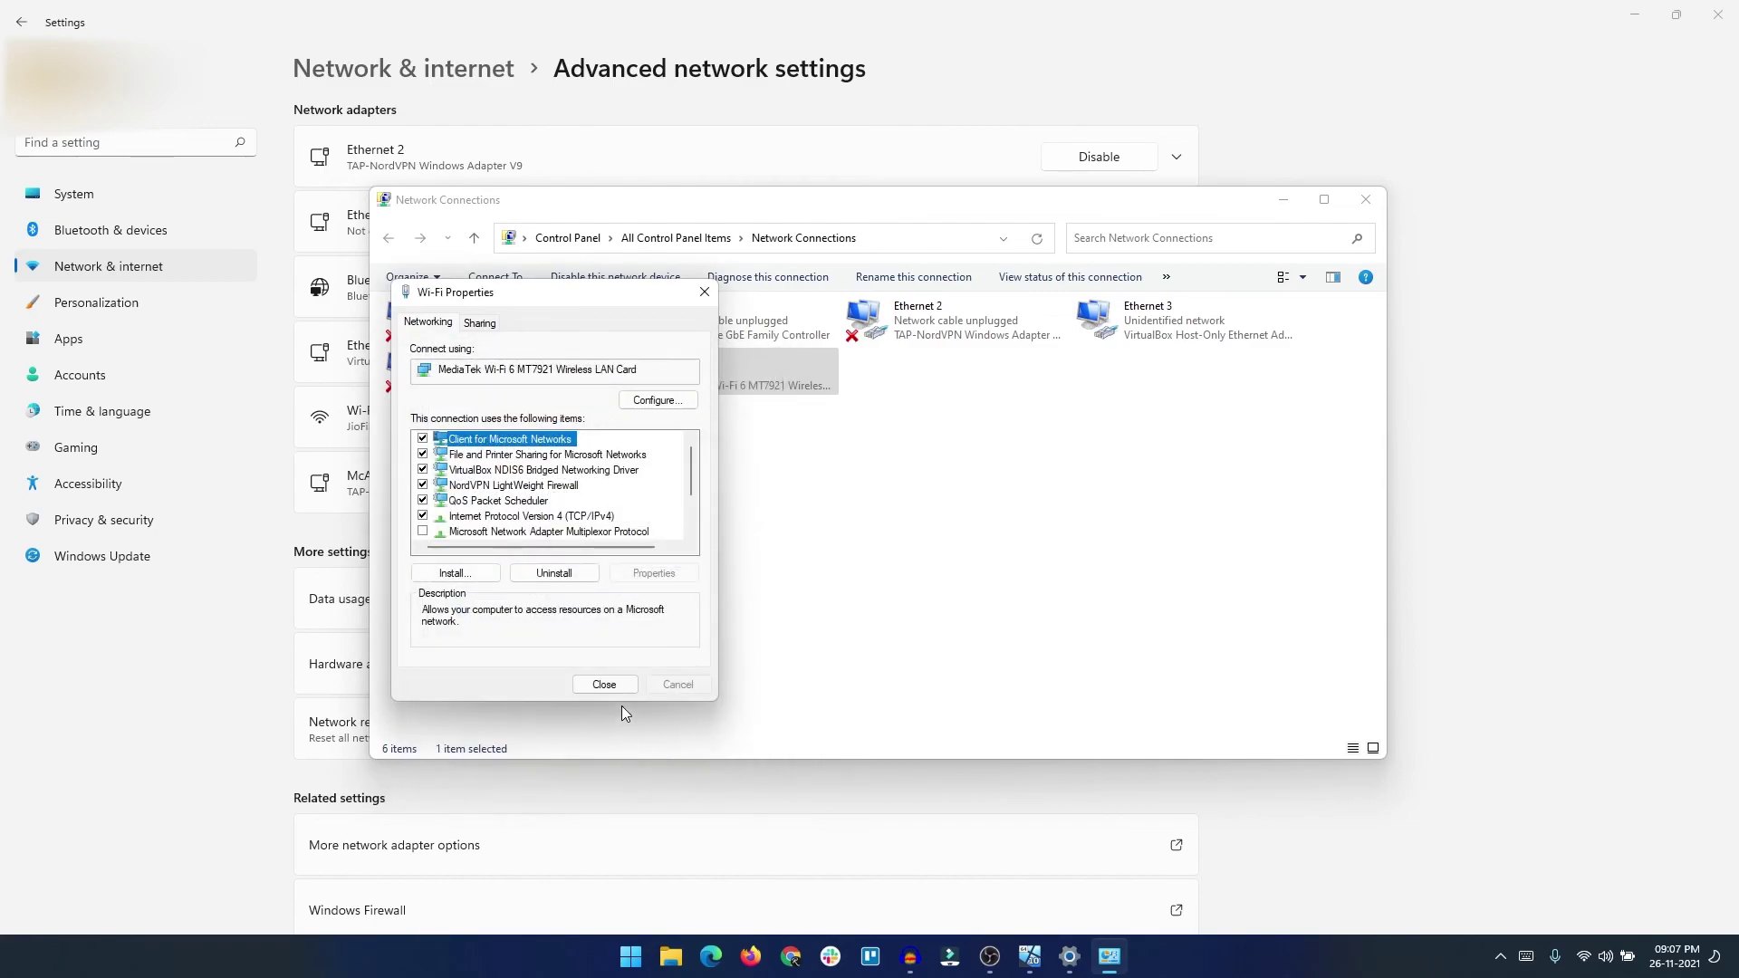
pyautogui.click(604, 685)
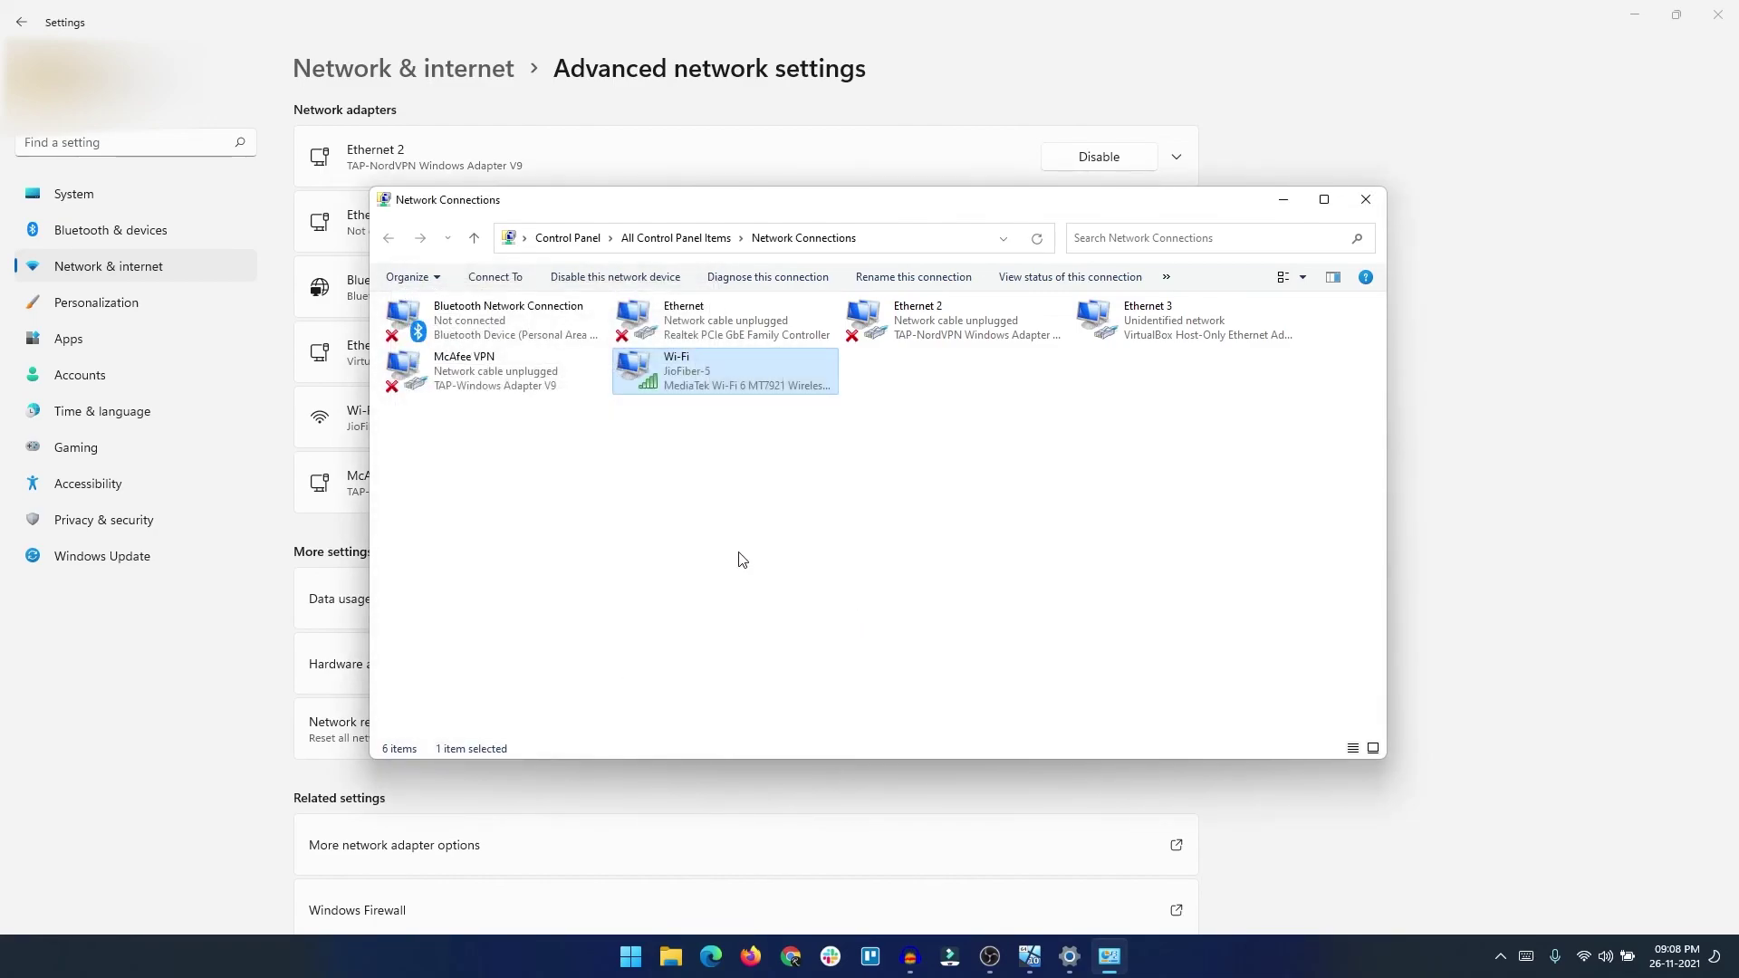